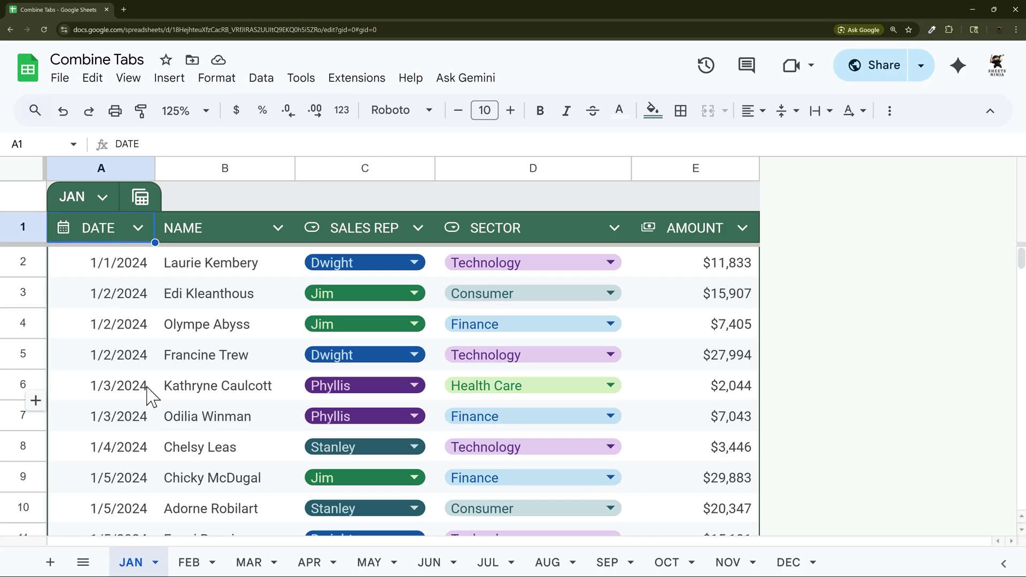
Look over the FEB, MAR and APR tables, then select JAN's header row DATE to AMOUNT.
click(189, 562)
click(249, 567)
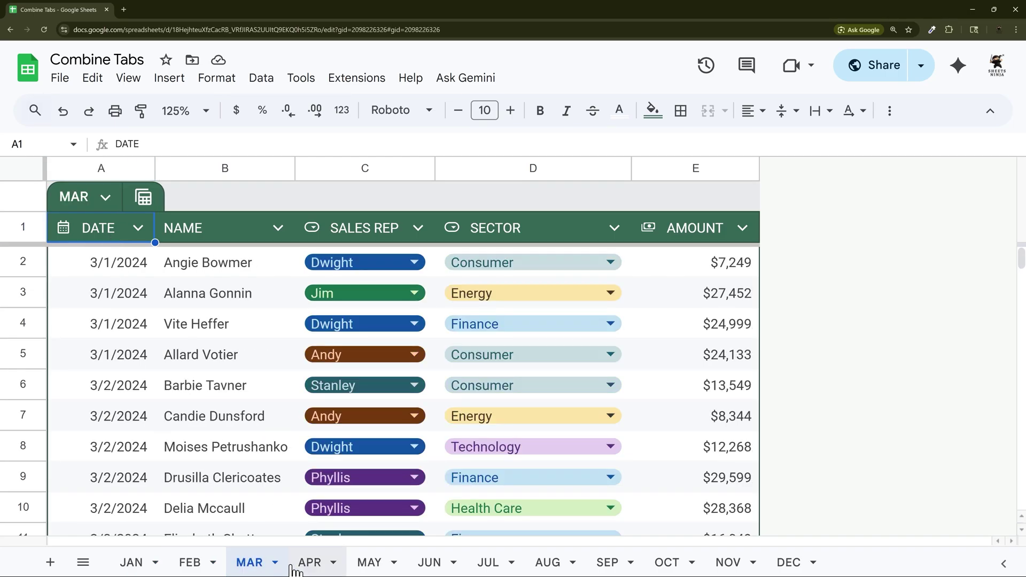
click(301, 569)
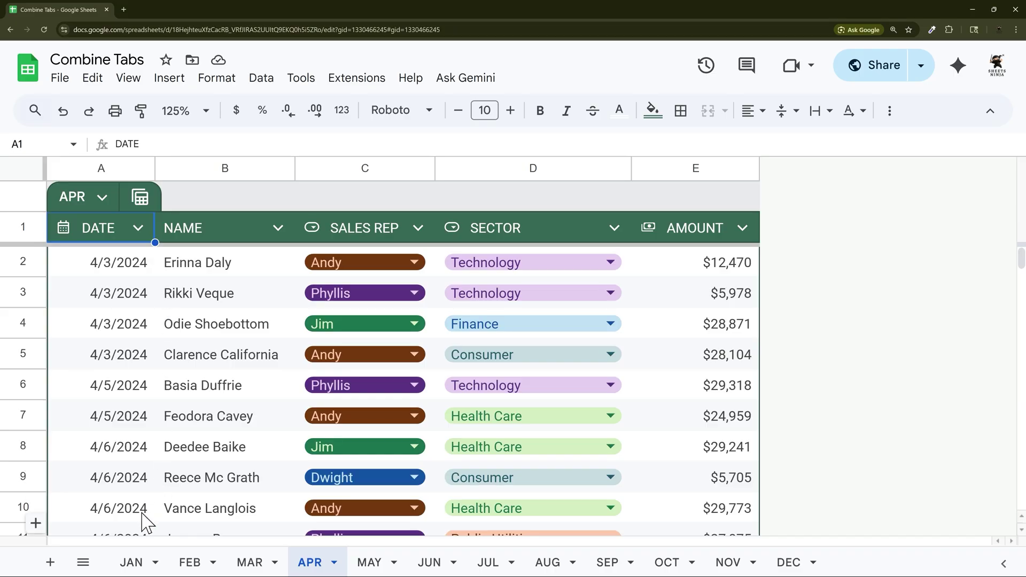
click(131, 562)
drag(92, 223, 663, 224)
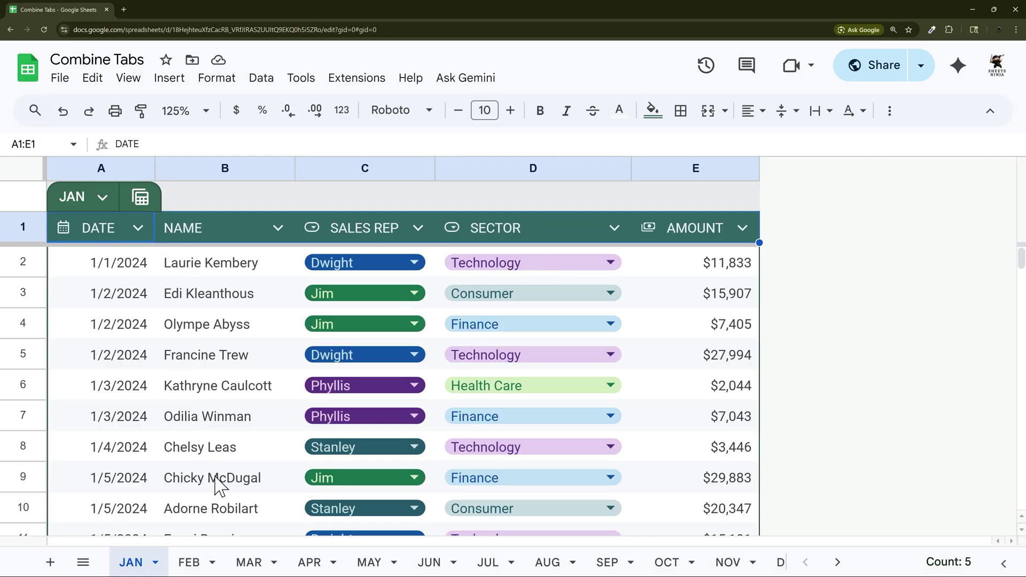
Check the MAR, APR and MAY tables, then add a new blank sheet, Sheet4.
click(250, 563)
click(313, 563)
click(368, 562)
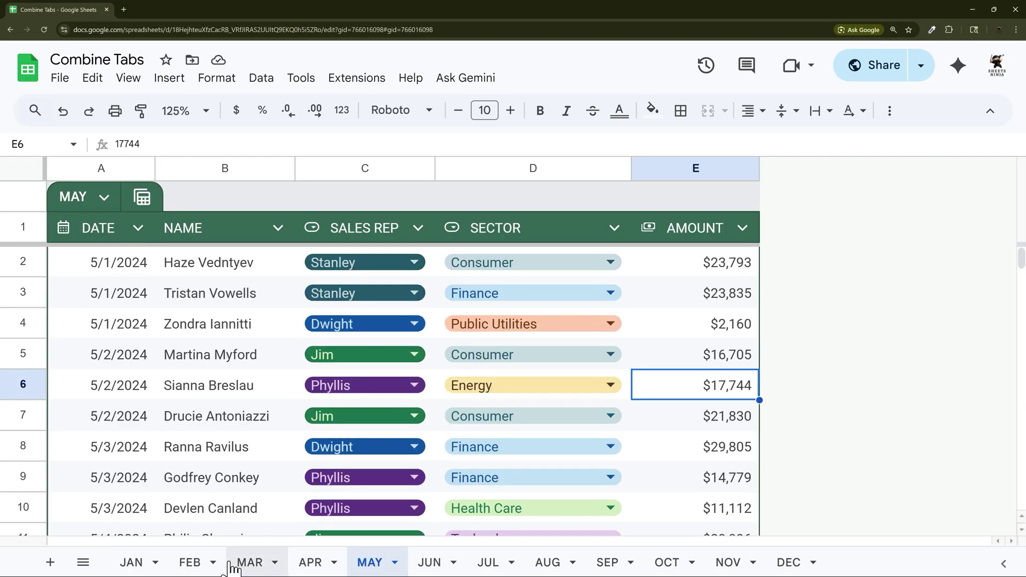
click(131, 562)
Move the new sheet in front of JAN and rename it DATABASE.
click(50, 562)
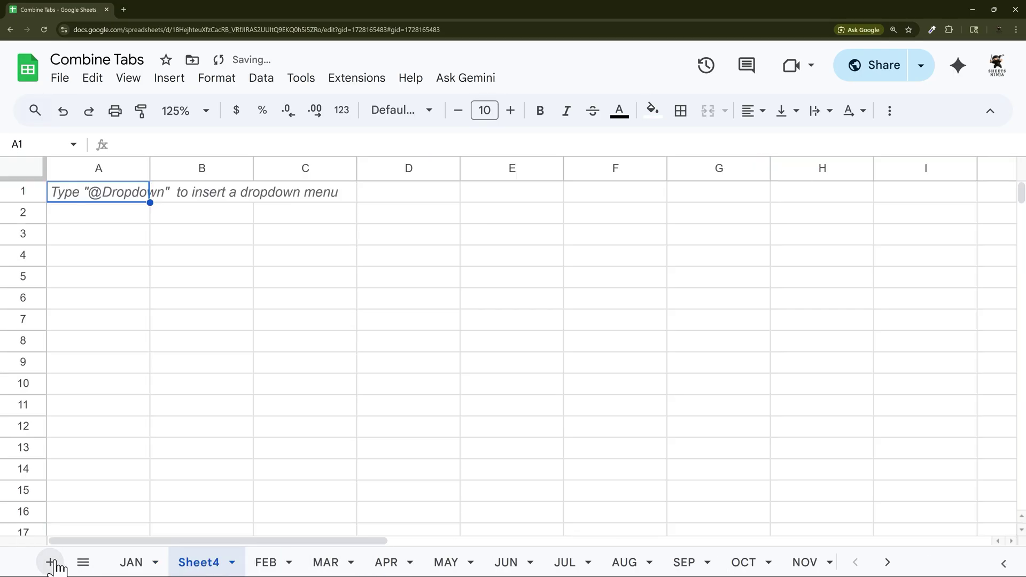
drag(201, 564, 131, 569)
right_click(131, 566)
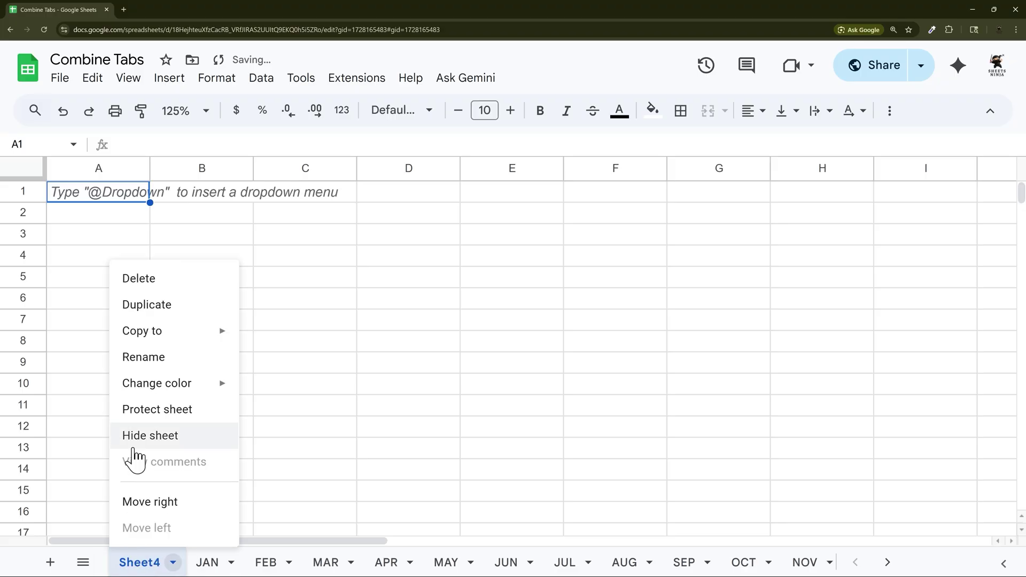
click(144, 357)
text(DATABASE)
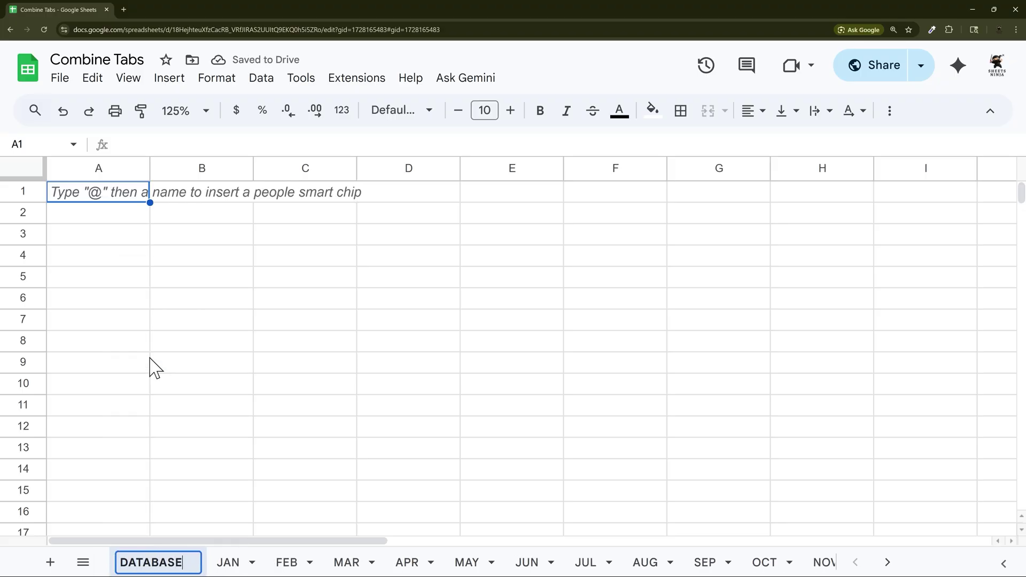
key(Return)
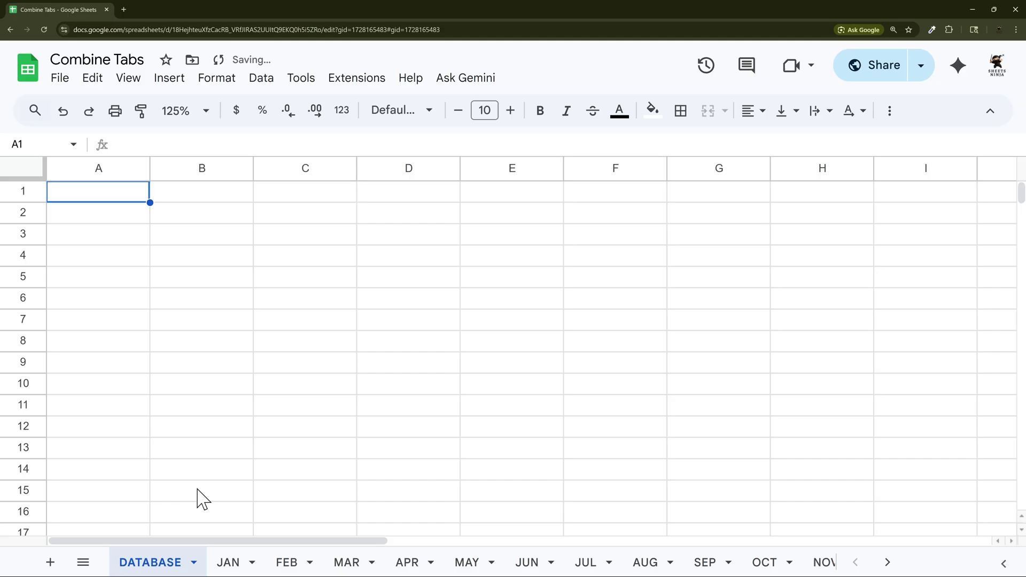
Copy JAN's header row DATE through AMOUNT and paste it into DATABASE cell A1.
click(227, 563)
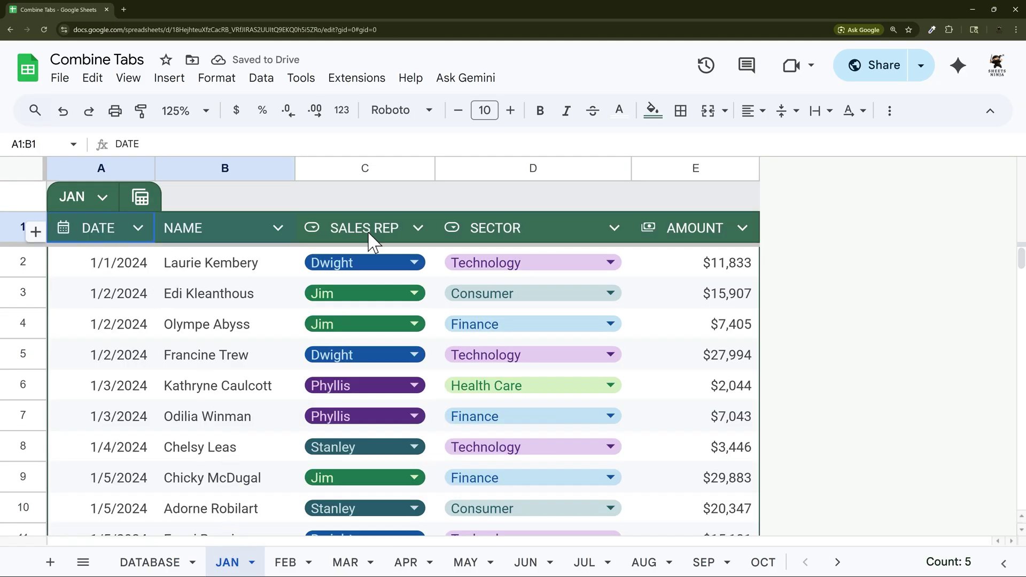
drag(371, 241, 712, 222)
key(ctrl+c)
right_click(255, 224)
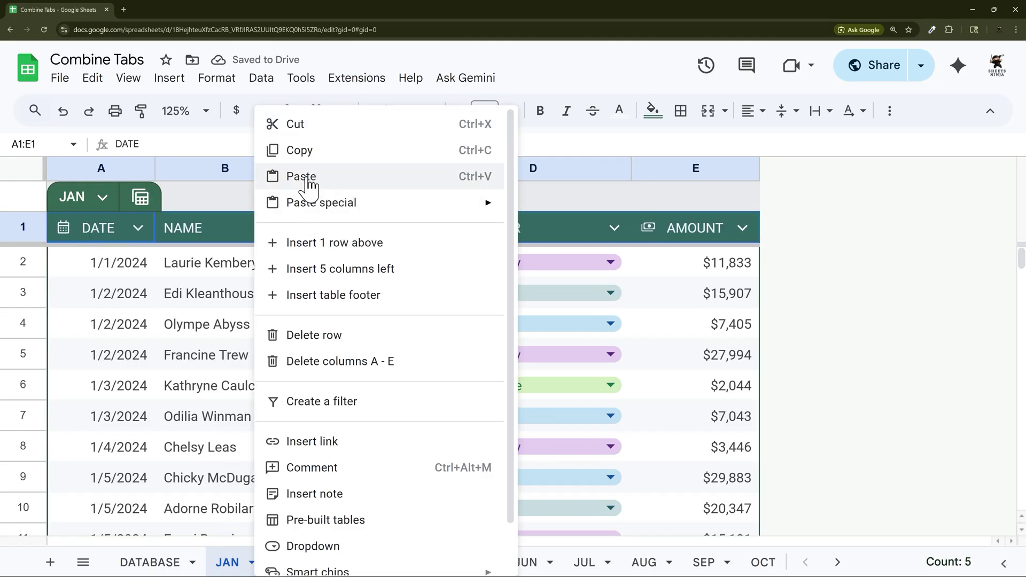
click(275, 150)
click(160, 561)
right_click(83, 194)
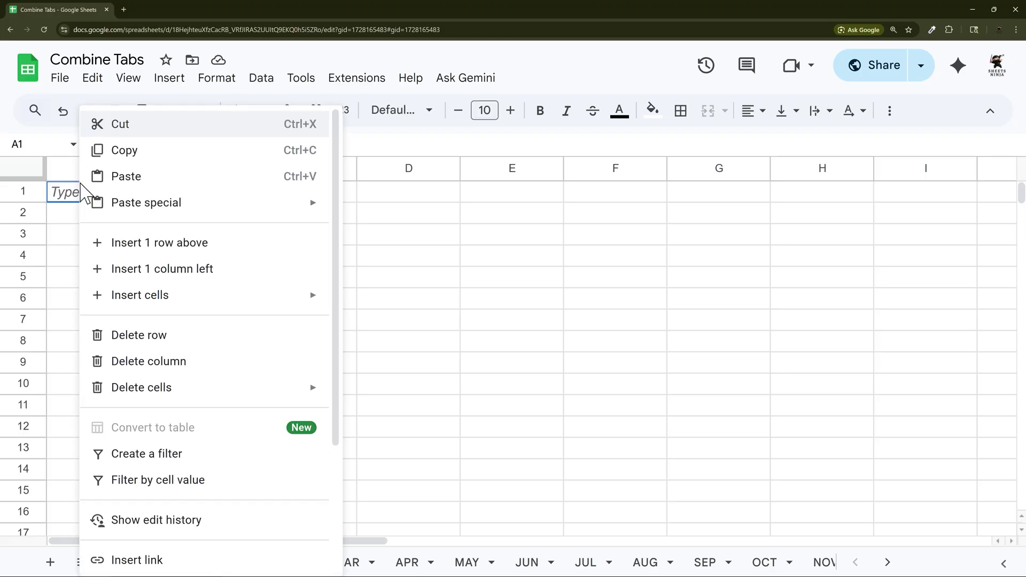
click(218, 180)
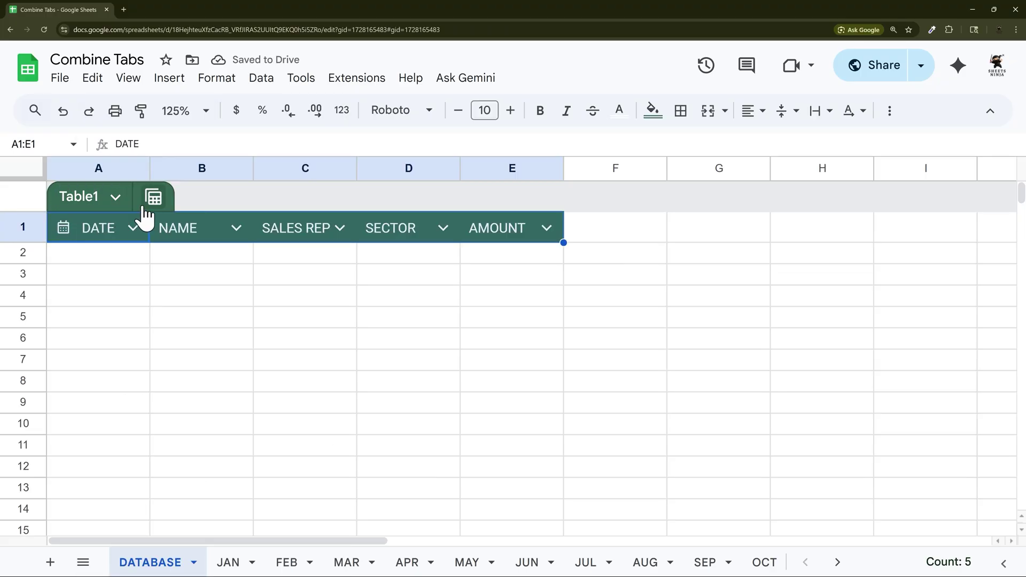
Revert Table1 to plain data, then convert columns A–E into a table named DATABASES.
click(113, 198)
click(210, 367)
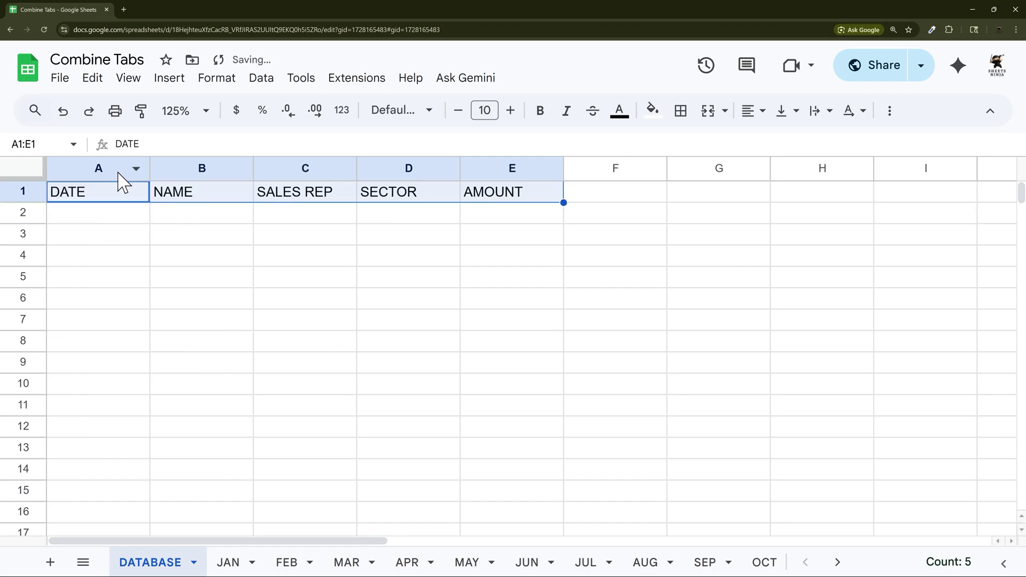
drag(118, 172, 481, 164)
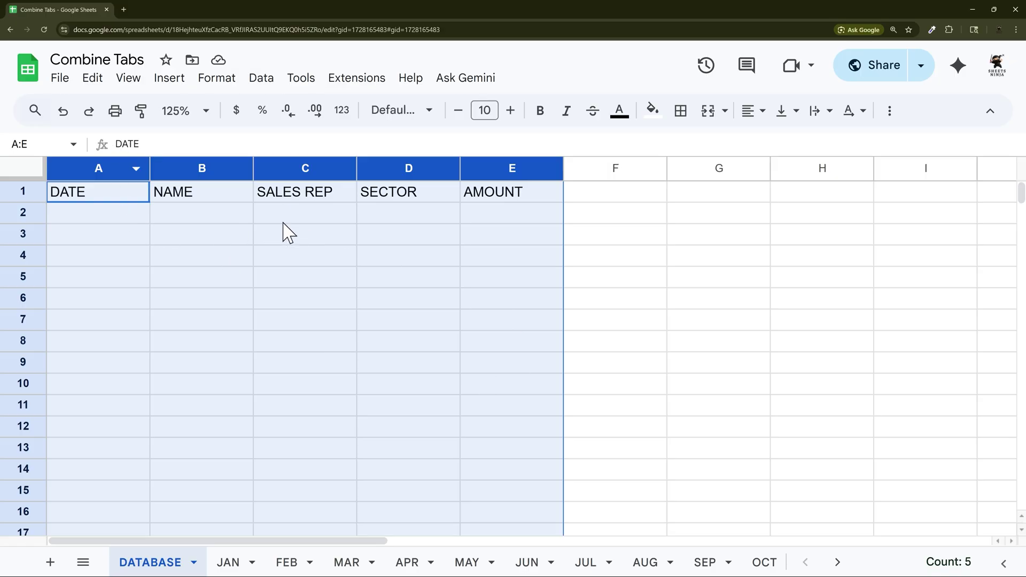
click(219, 81)
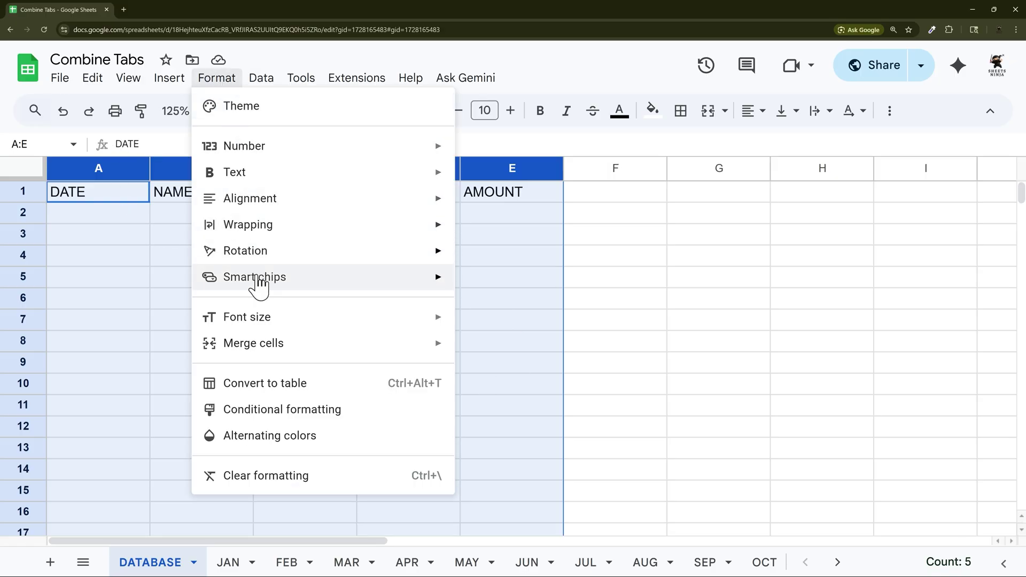
click(266, 385)
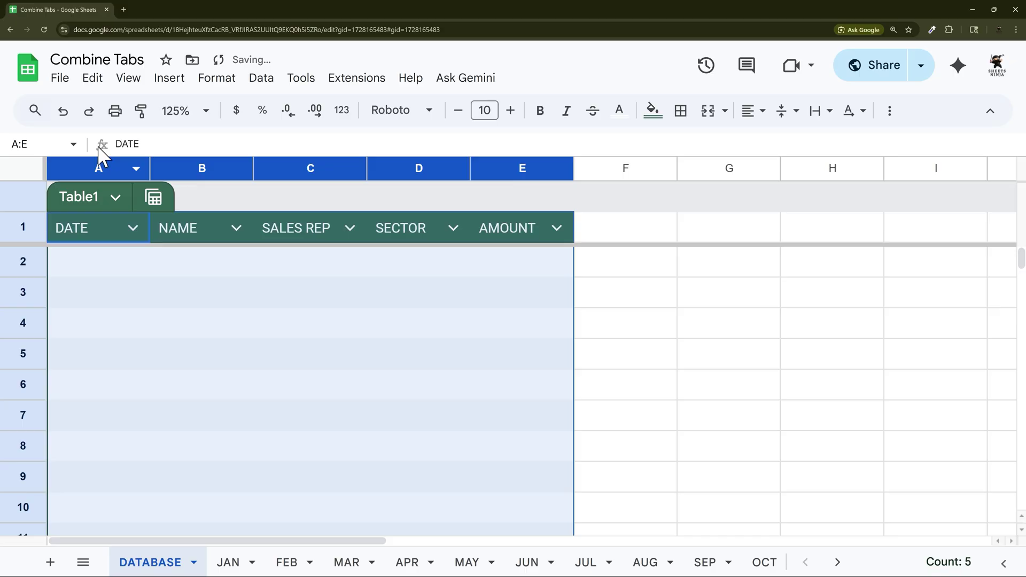
click(79, 196)
text(D)
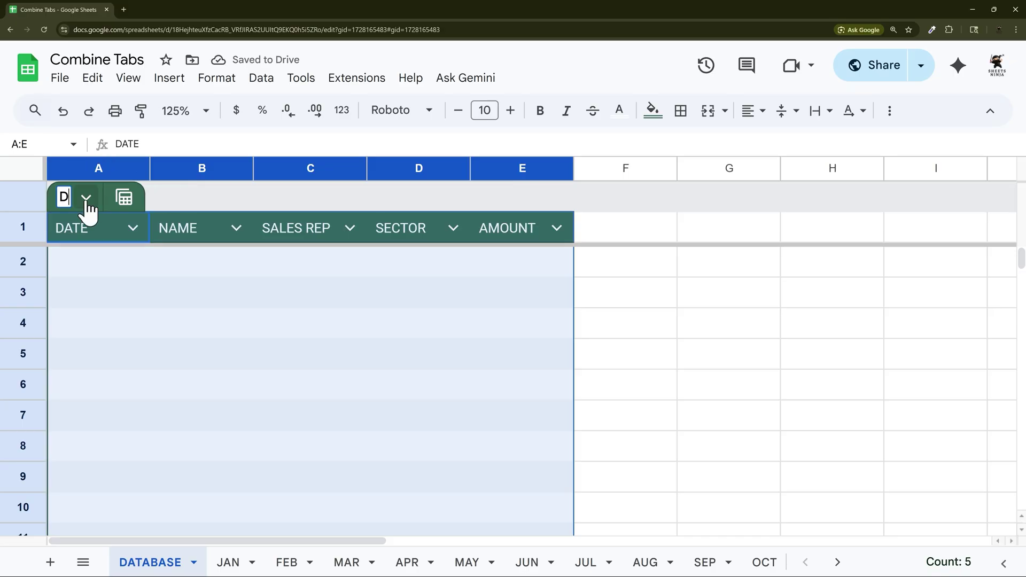
text(ATABASES)
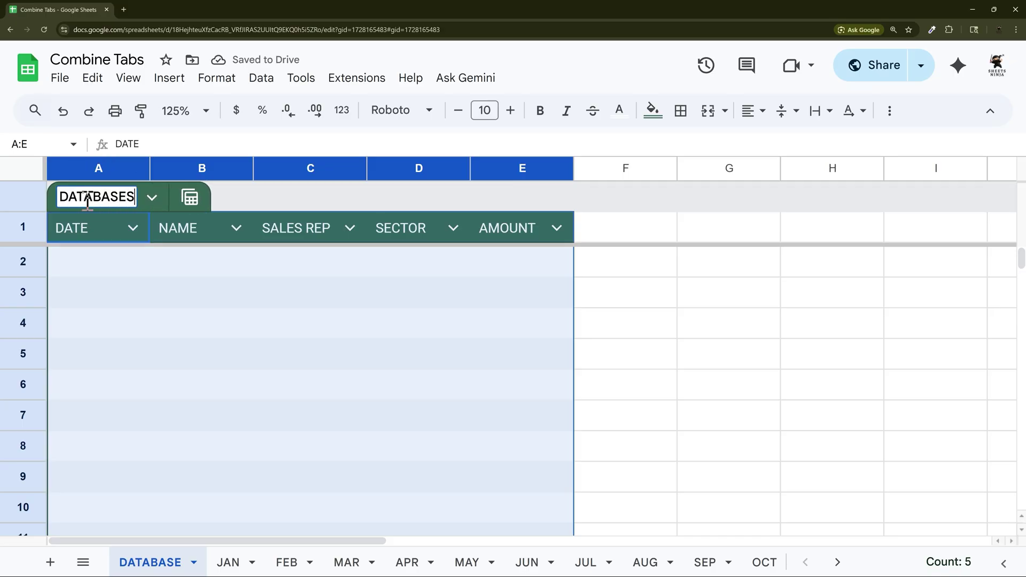
key(Return)
Delete the unused columns F through L so the sheet ends at AMOUNT.
drag(600, 177, 989, 169)
right_click(604, 176)
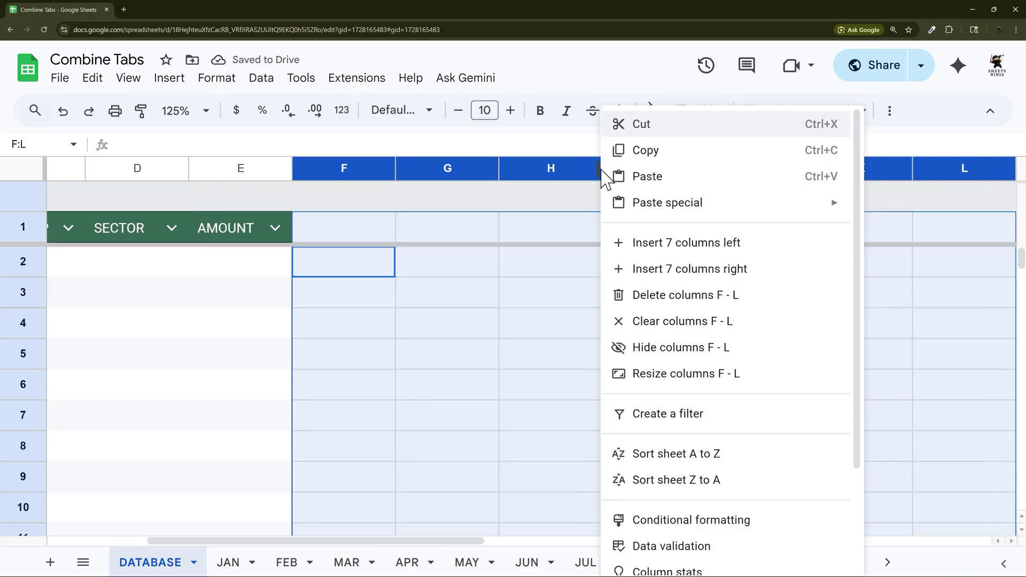
click(665, 298)
right_click(537, 168)
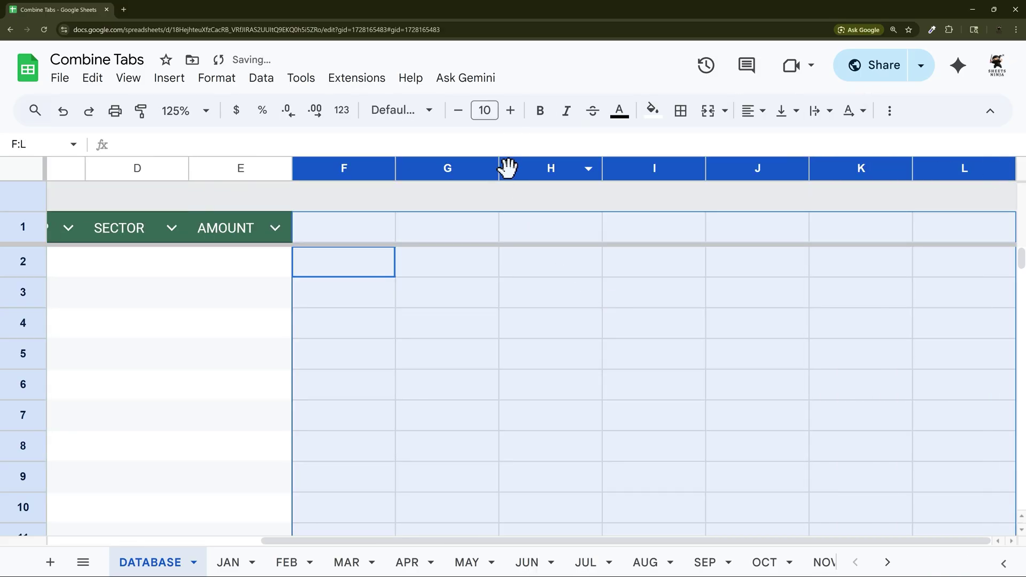
right_click(506, 166)
click(515, 298)
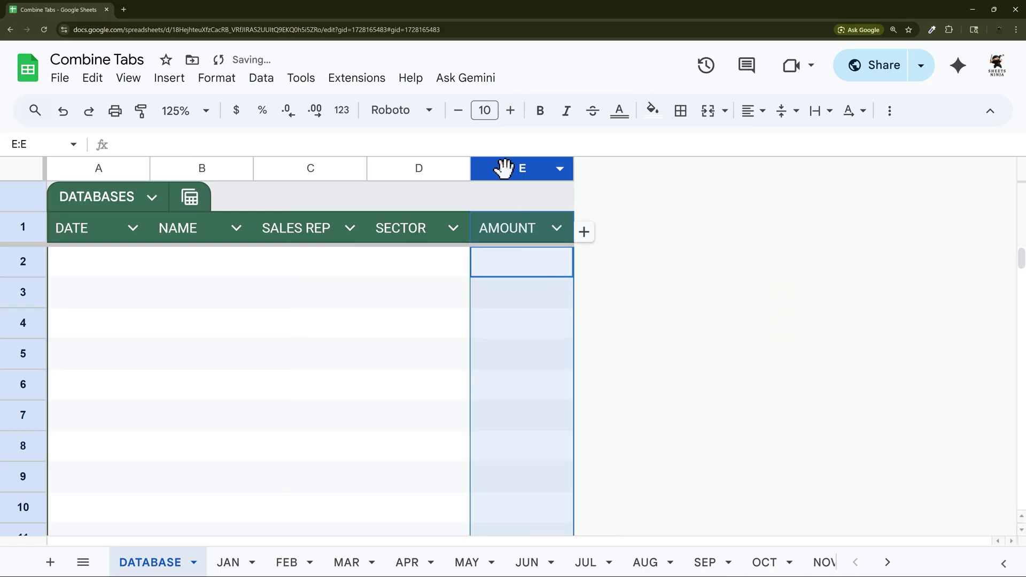
Type =query({JAN!A2:E;FEB!A2:E}) into DATABASE cell A2.
click(89, 273)
text(=)
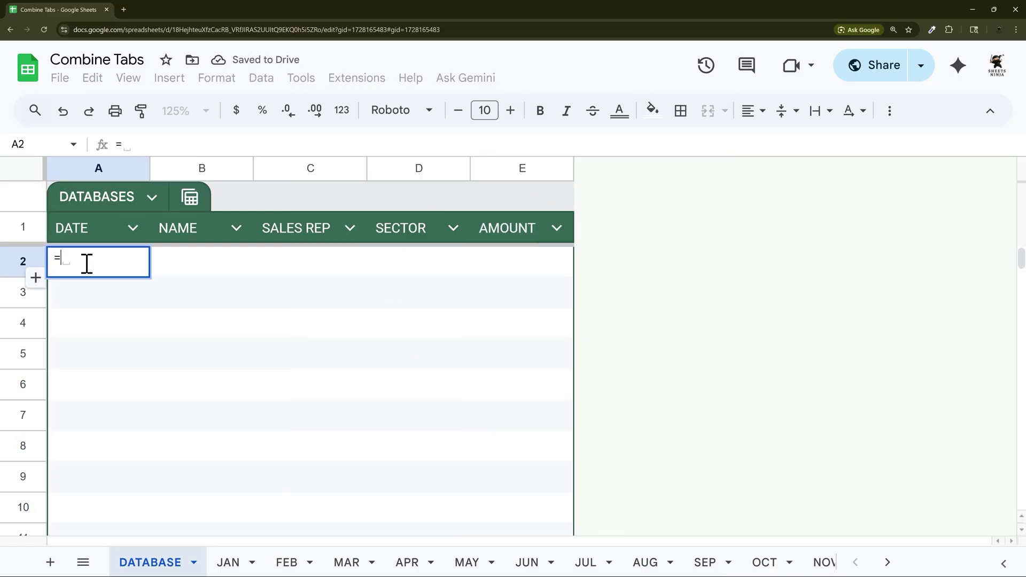
text(query({)
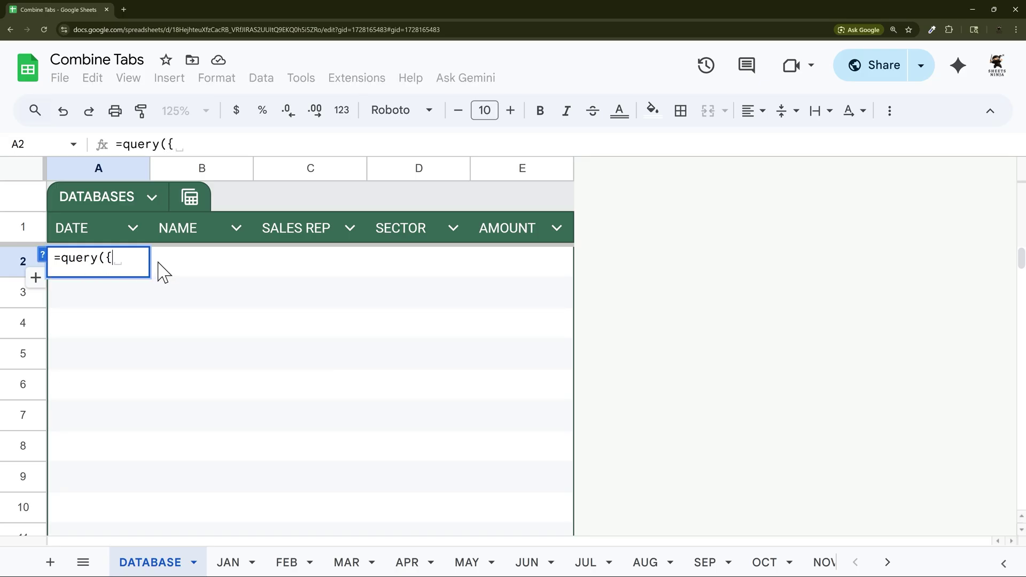
click(229, 564)
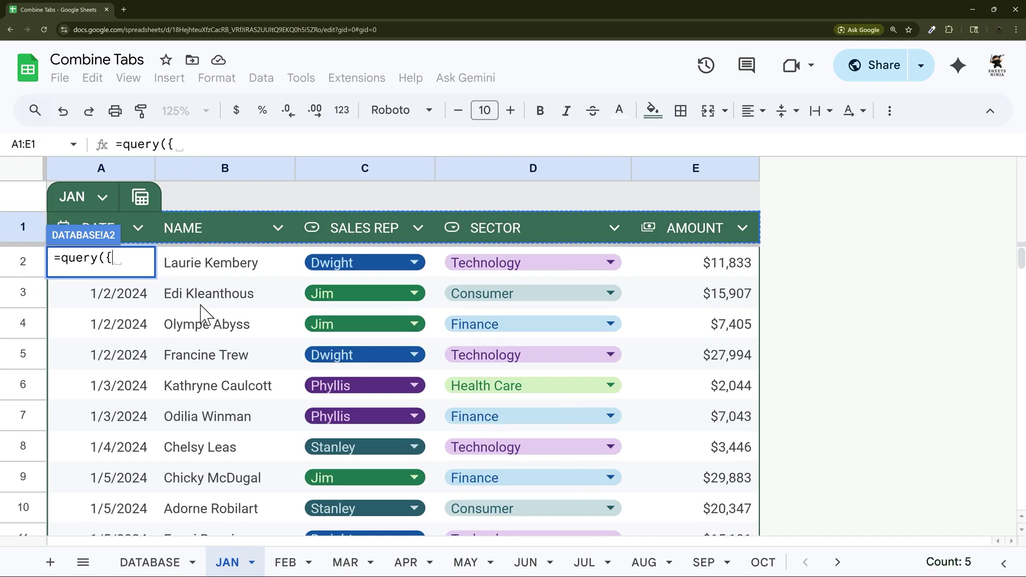
text(JAN)
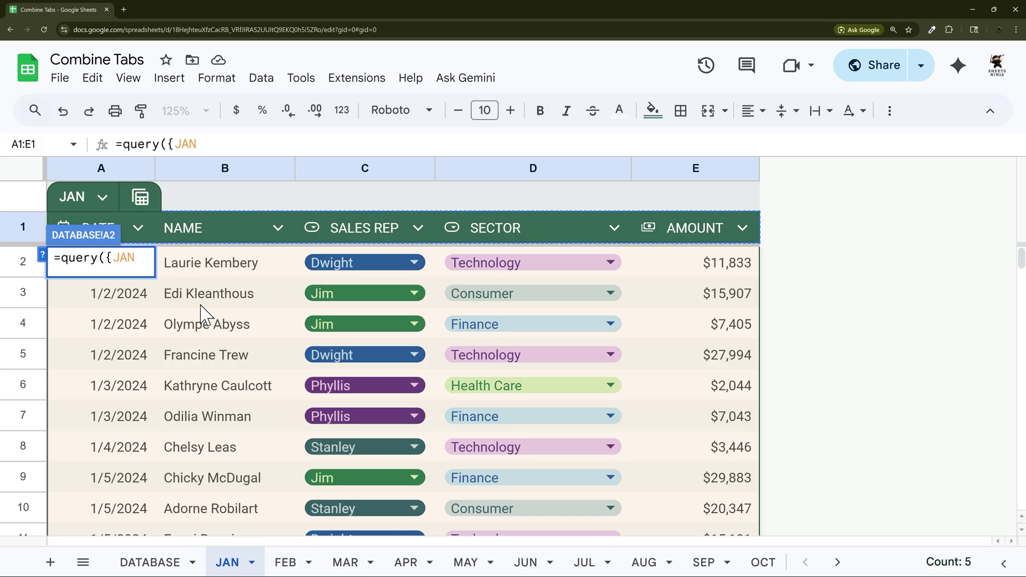
text(!)
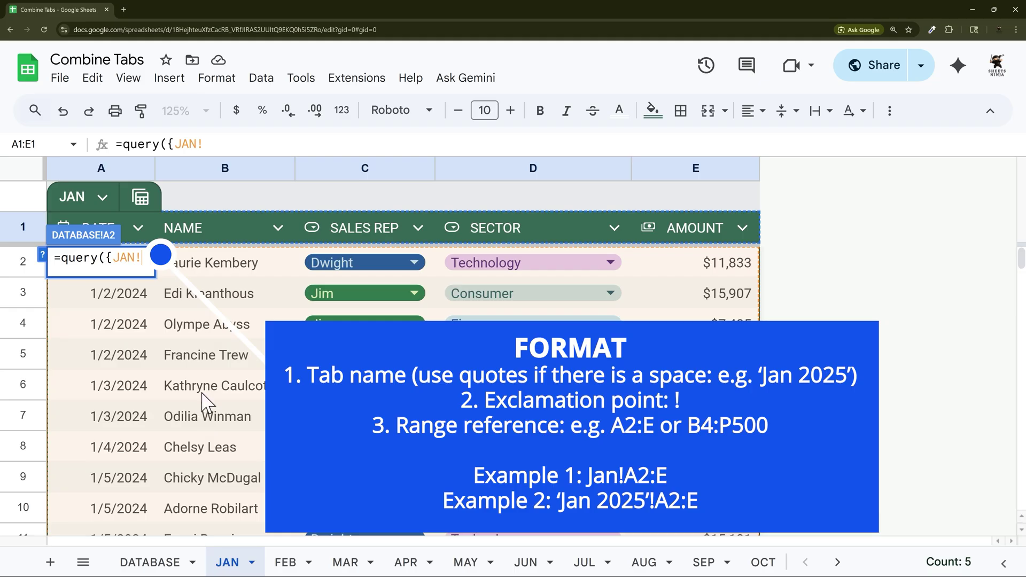
text(A2:)
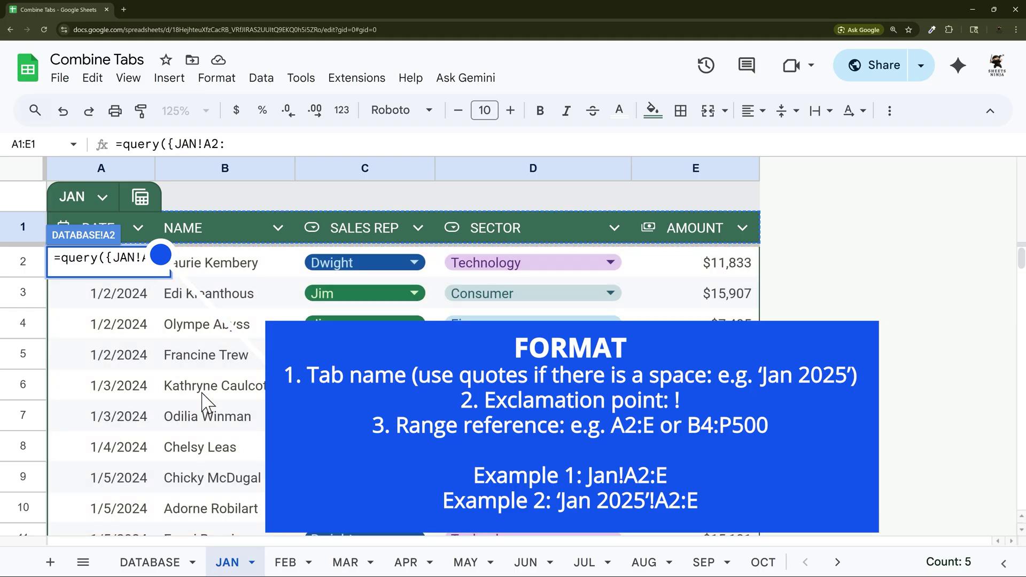
text(E)
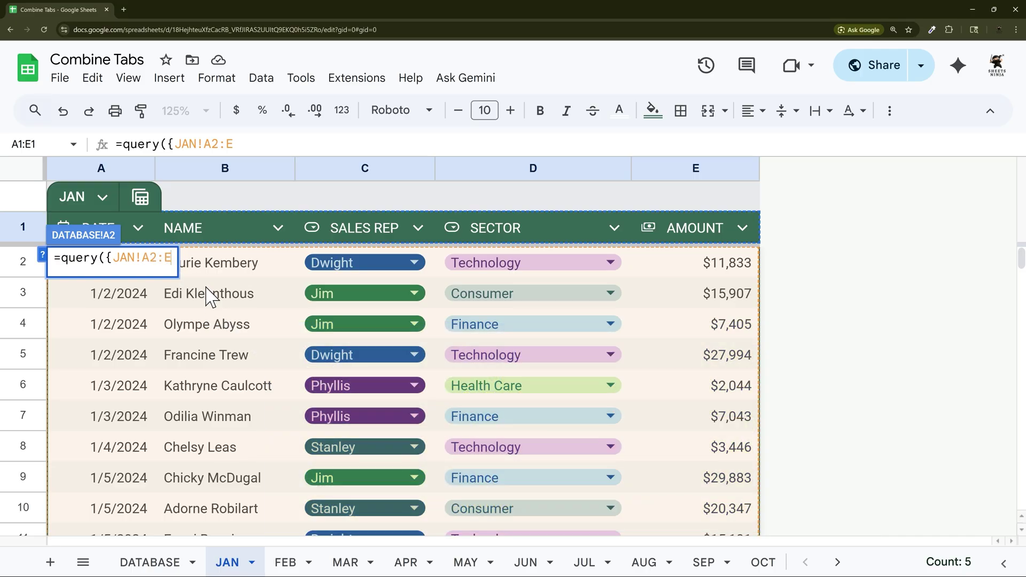
text(;)
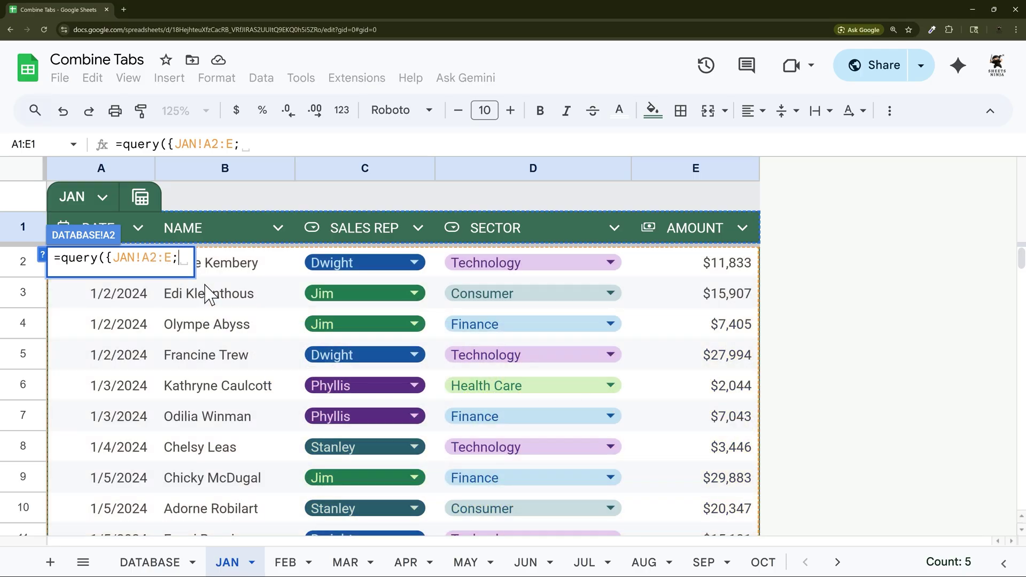
text(FEB!A:@)
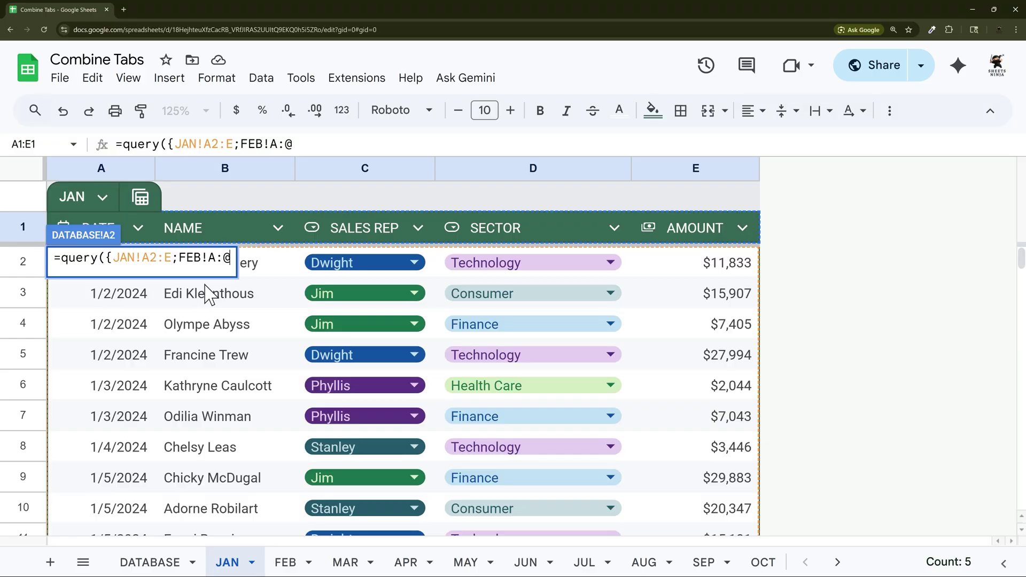
key(BackSpace)
key(BackSpace)
text(2:E)
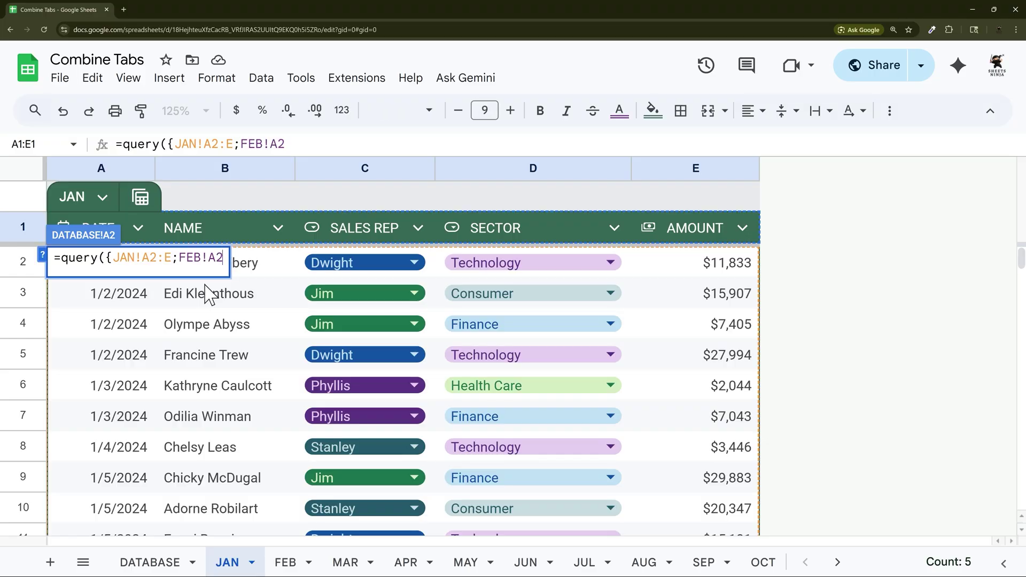
text(})
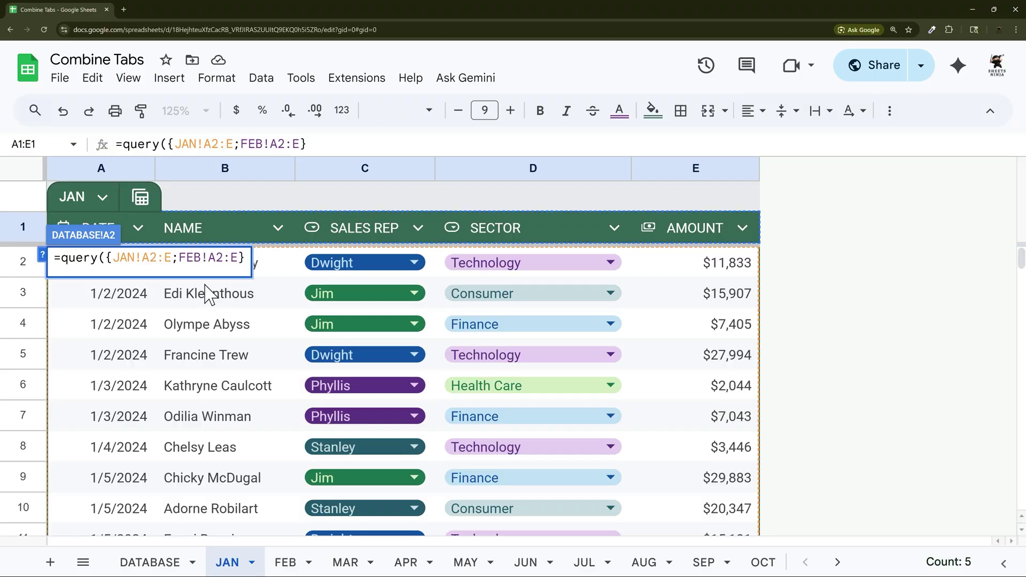
text())
key(Return)
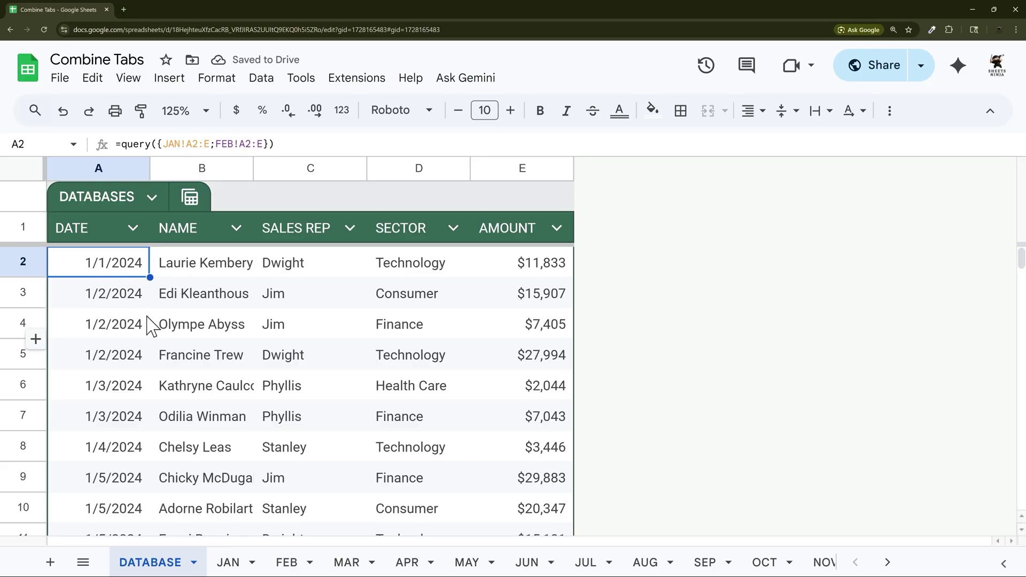
scroll(150, 324, down, 13)
scroll(150, 323, down, 14)
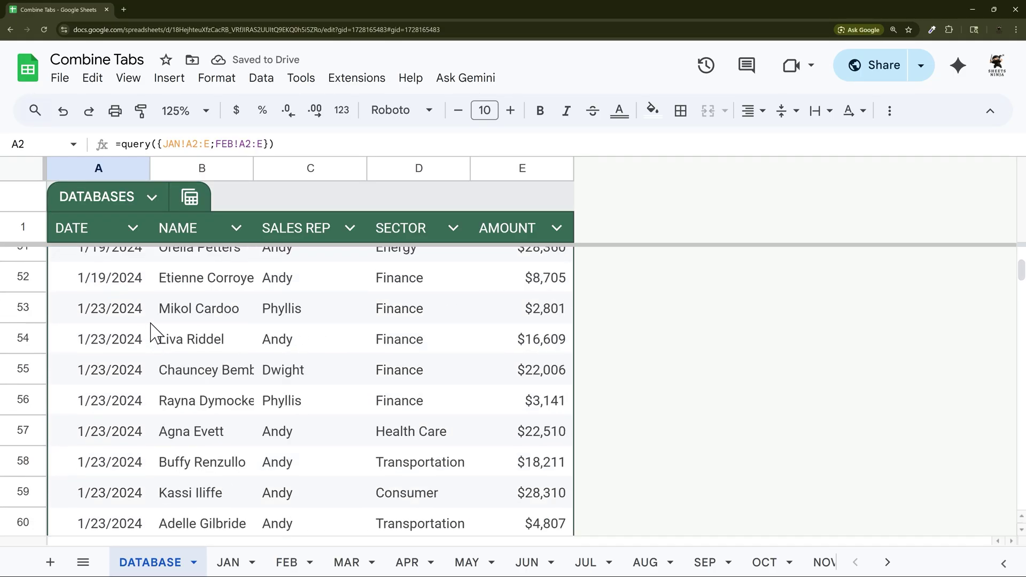
scroll(144, 324, up, 2)
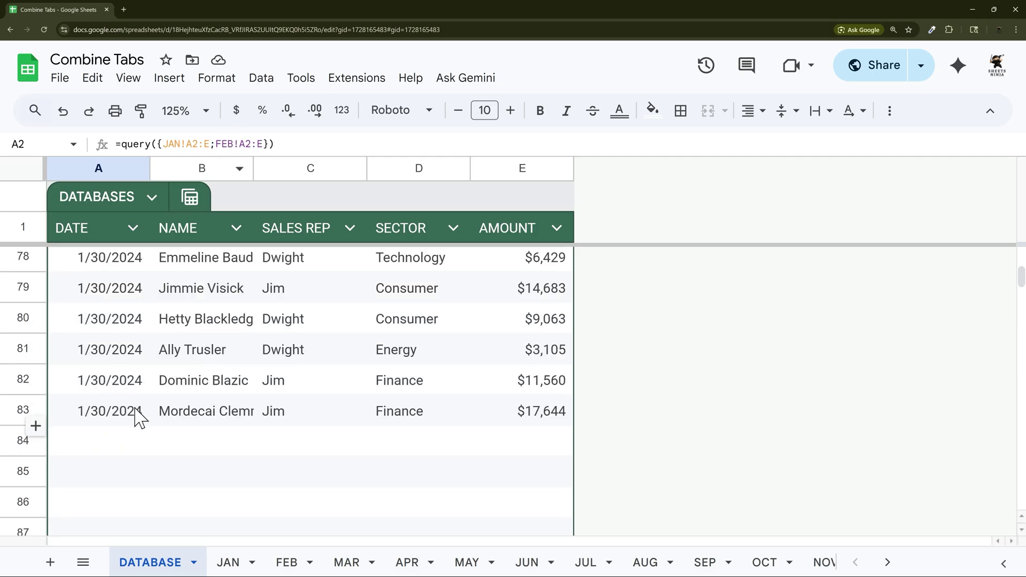
scroll(142, 395, down, 12)
scroll(150, 376, down, 20)
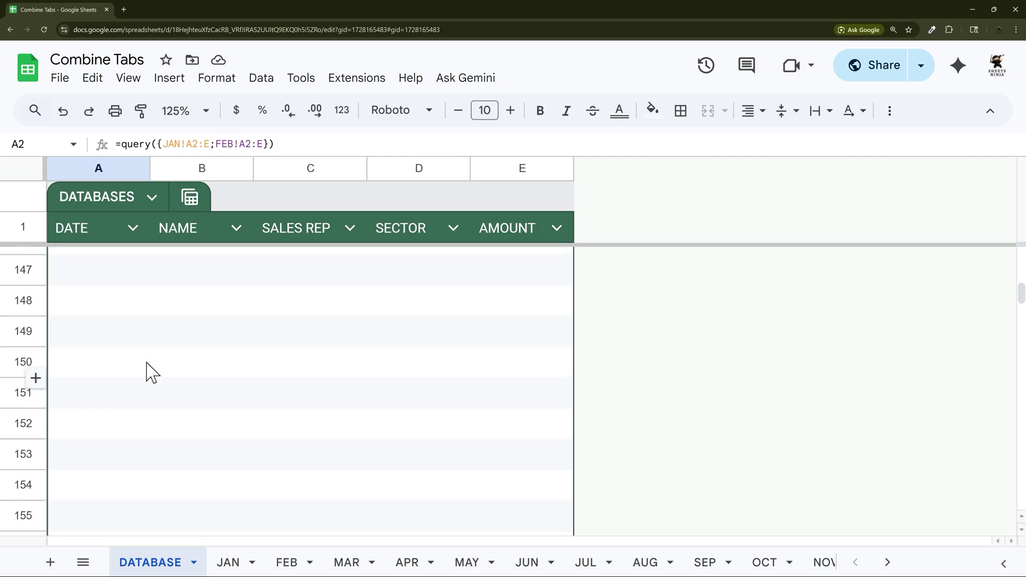
scroll(153, 366, up, 3)
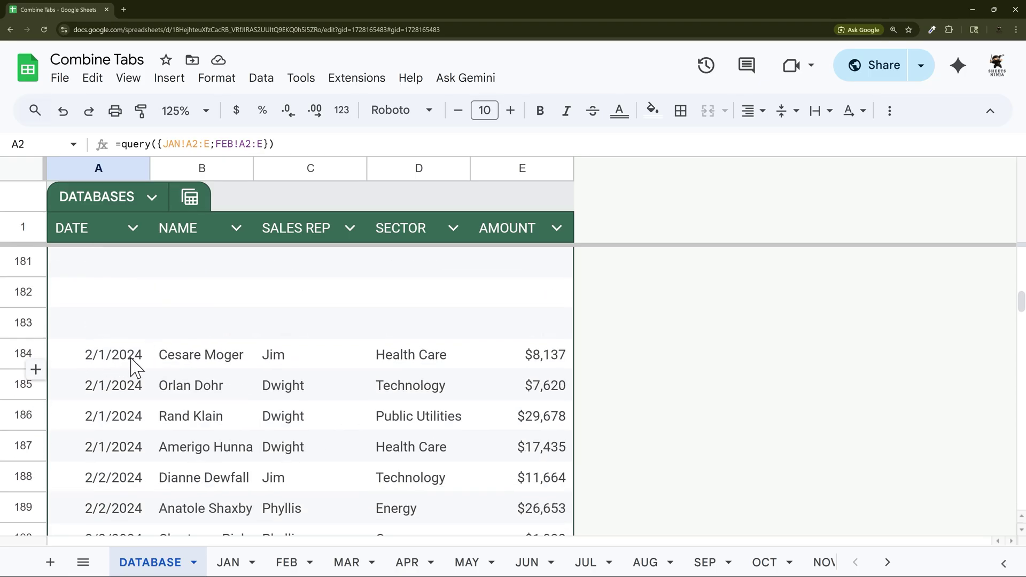
click(228, 562)
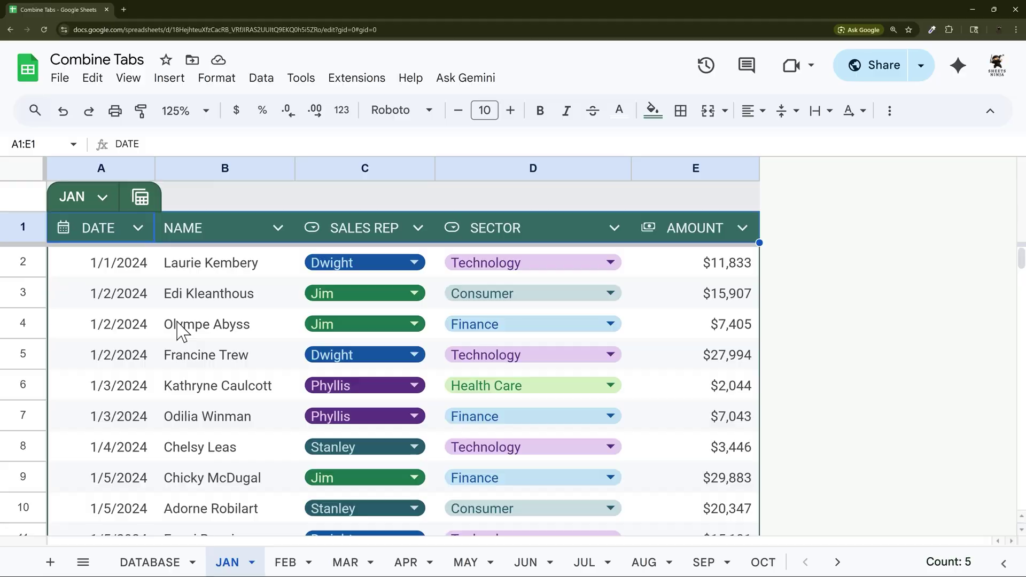
scroll(180, 331, down, 12)
scroll(180, 331, down, 18)
scroll(176, 342, up, 4)
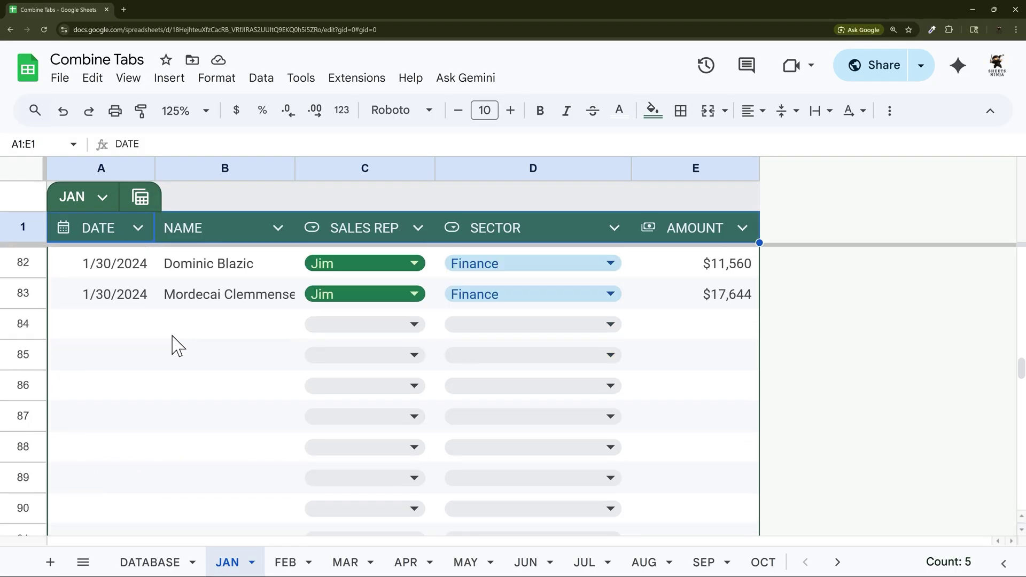
drag(86, 334, 691, 490)
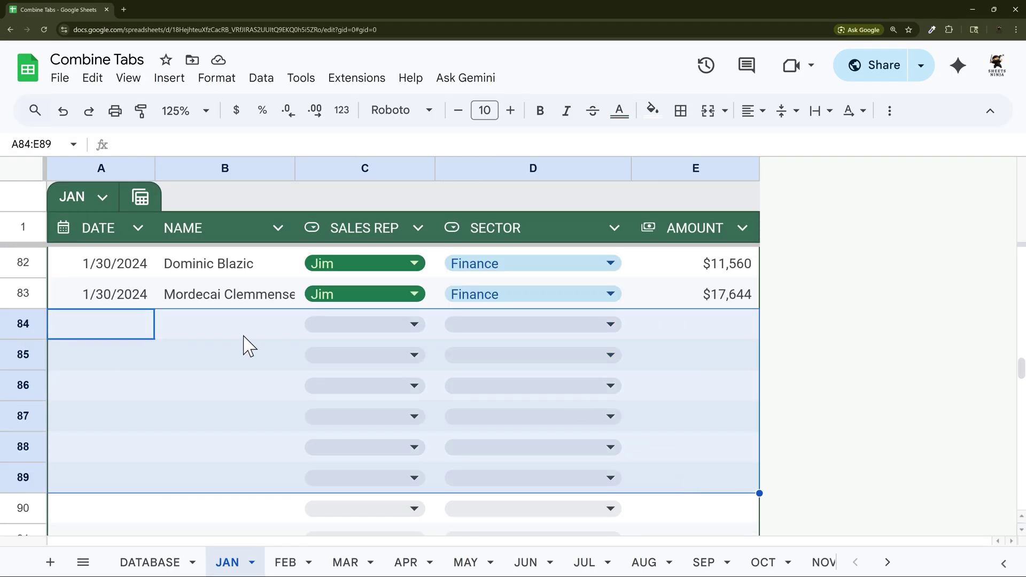
click(145, 563)
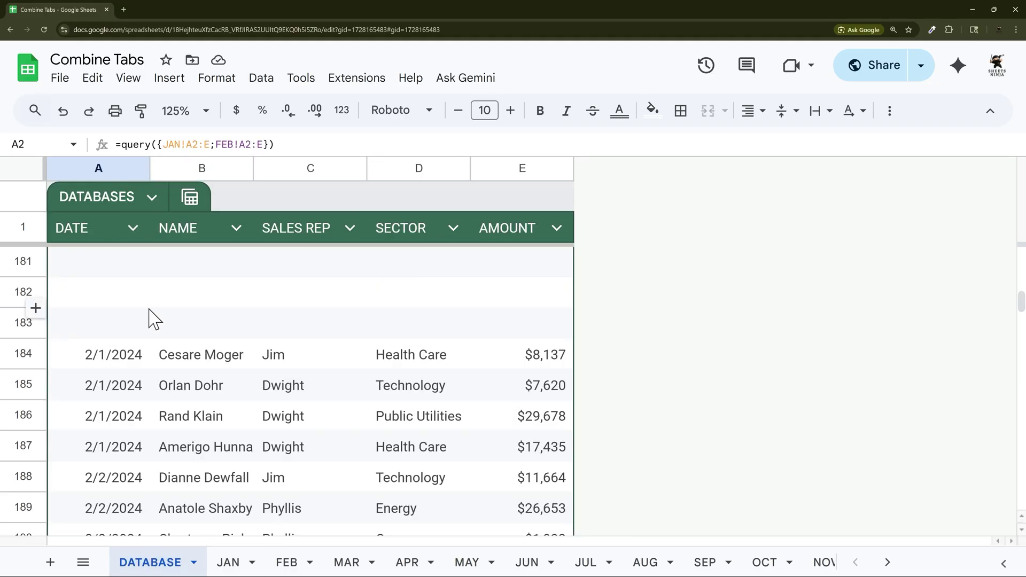
scroll(152, 324, up, 5)
scroll(151, 327, up, 20)
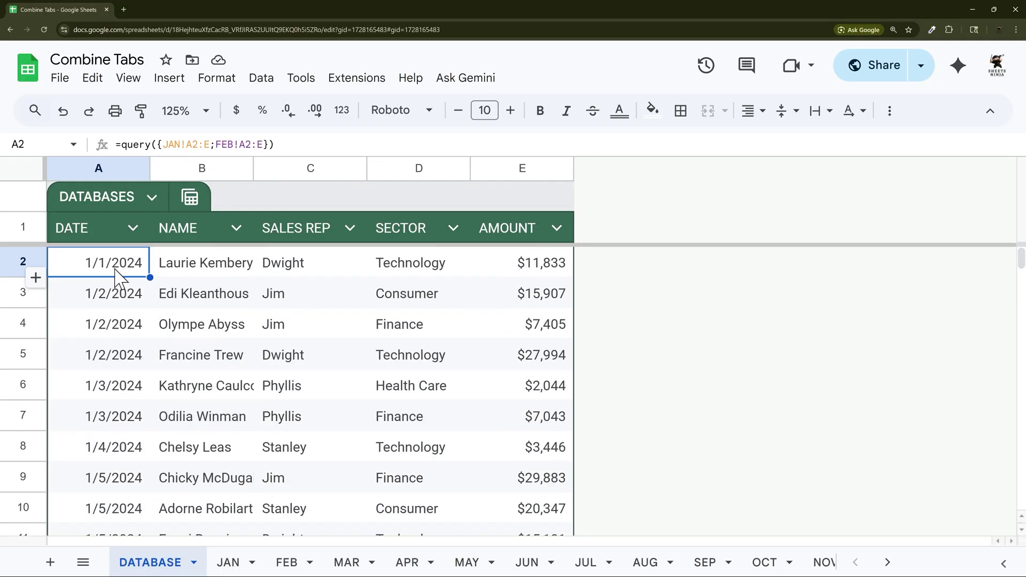
Append ,"select * where Col1 is not null",0 to the A2 query.
click(269, 144)
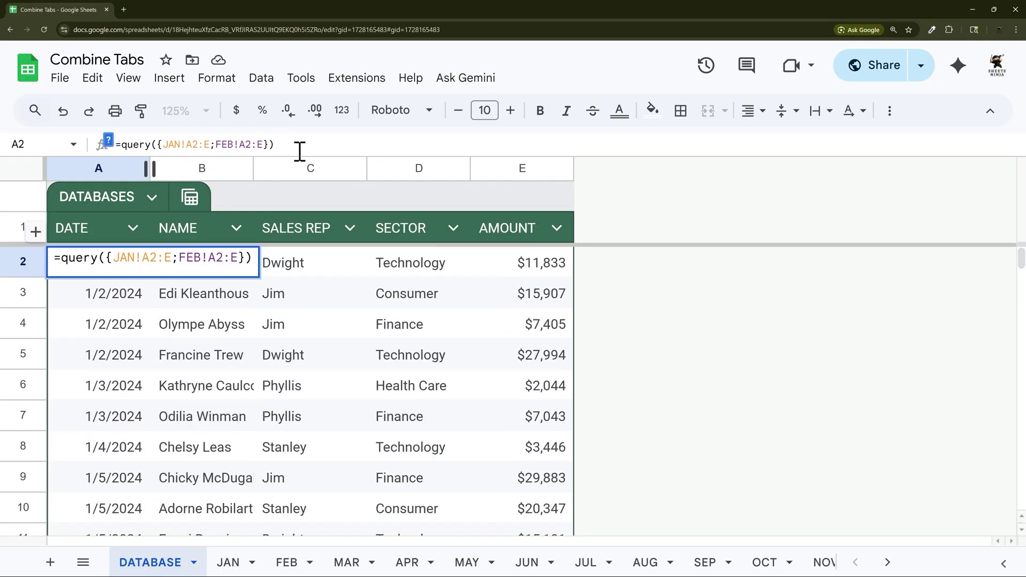
text(,")
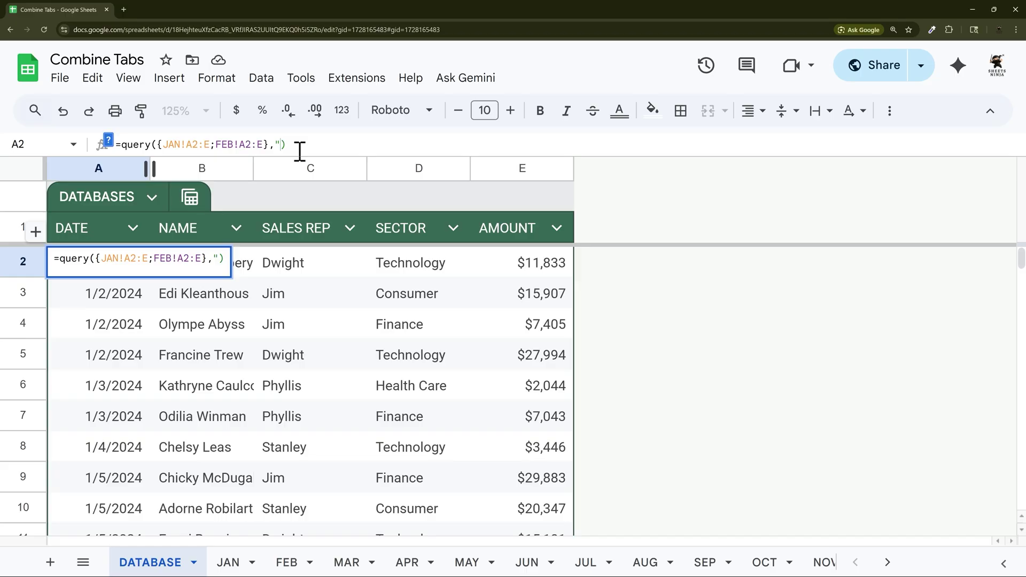
text(select *)
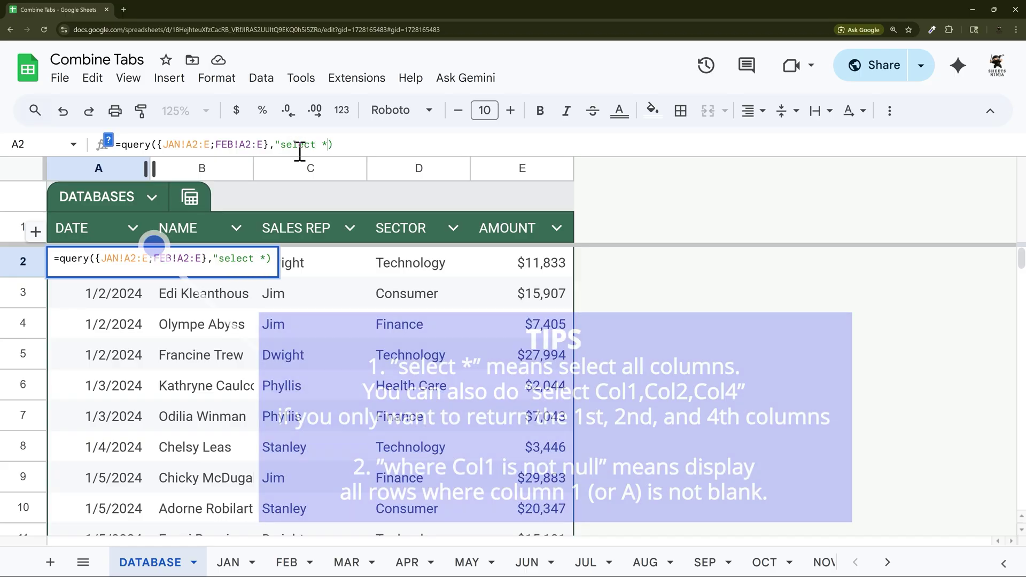
text( w)
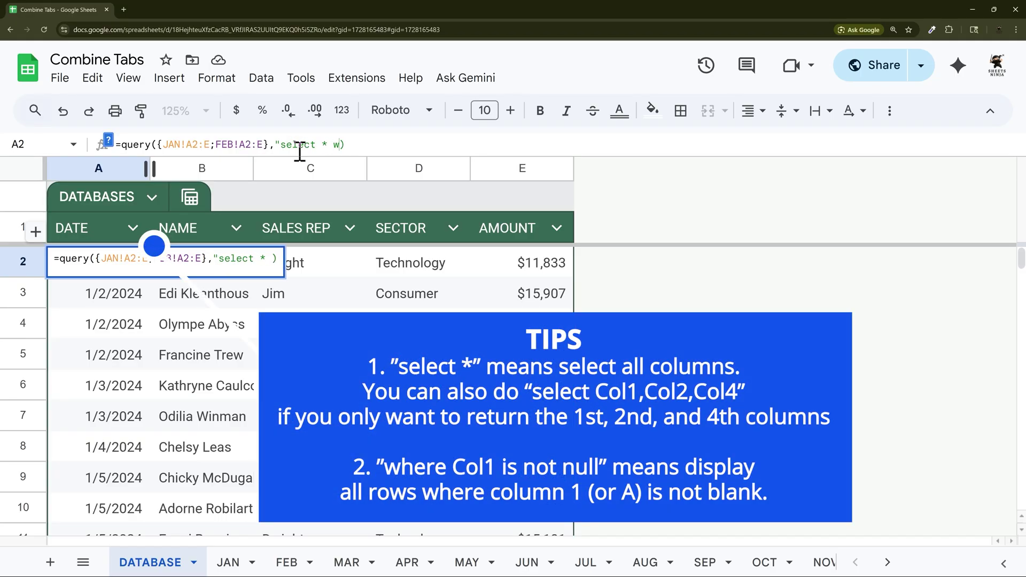
text(here Col1 is not null",0)
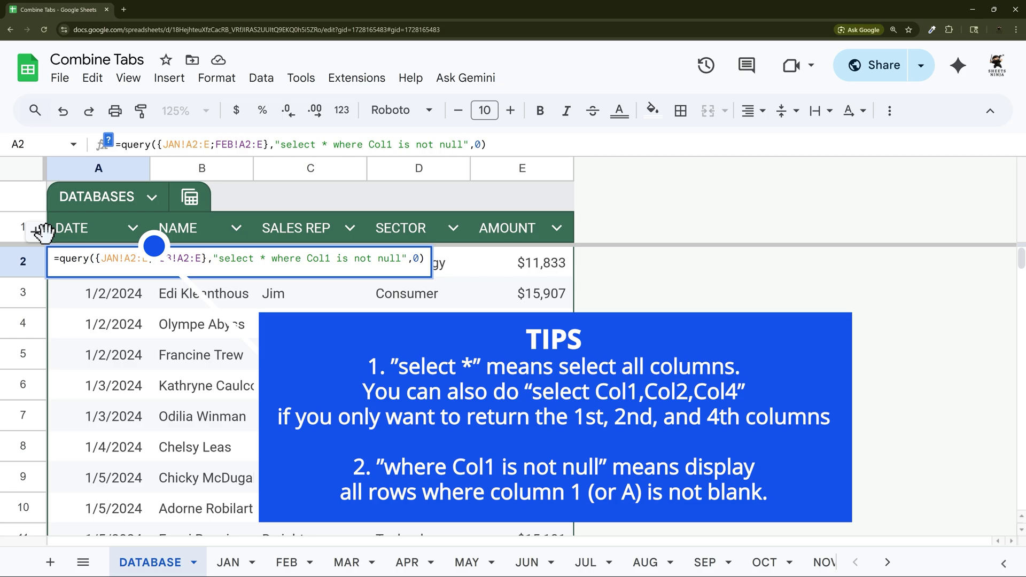
key(Return)
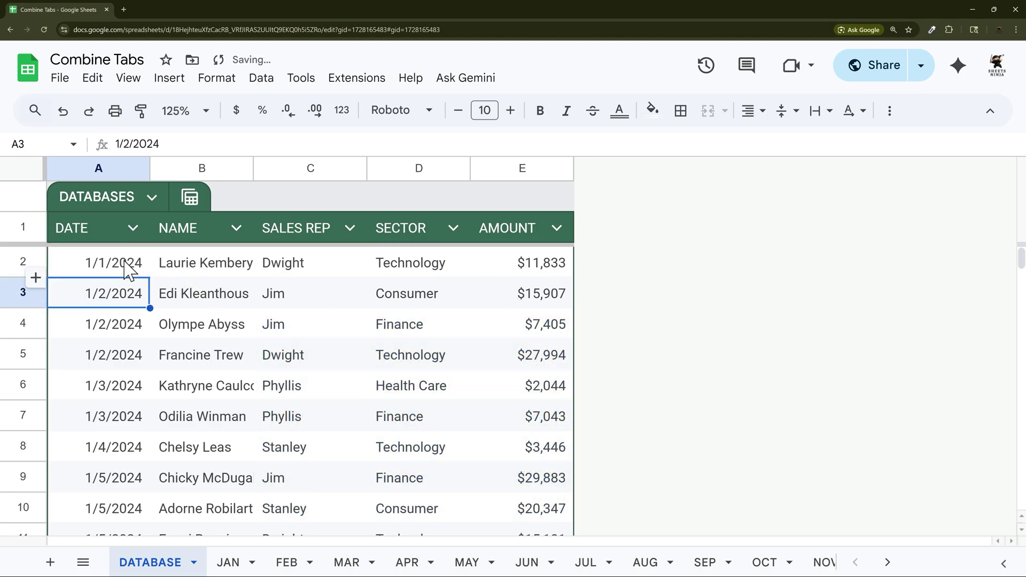
Recheck the A2 query and confirm February rows begin at row 84.
click(124, 269)
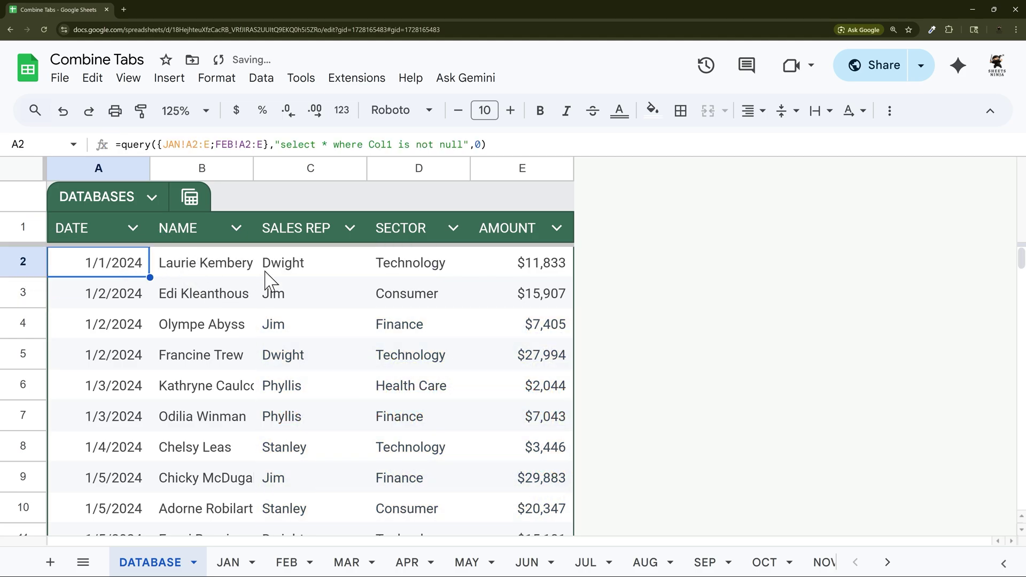
click(507, 145)
key(ctrl+a)
key(Return)
scroll(176, 315, down, 20)
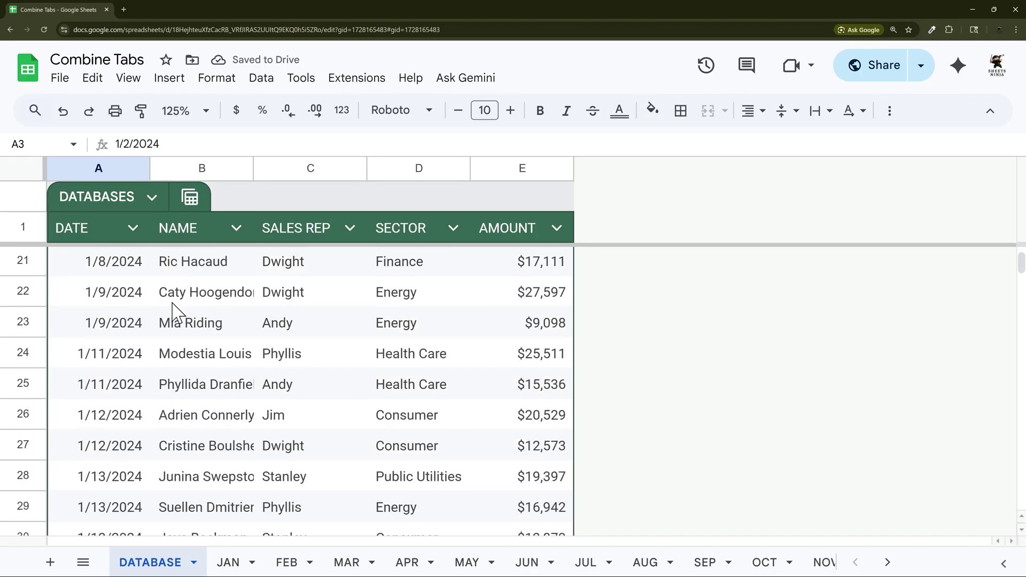
scroll(177, 320, down, 6)
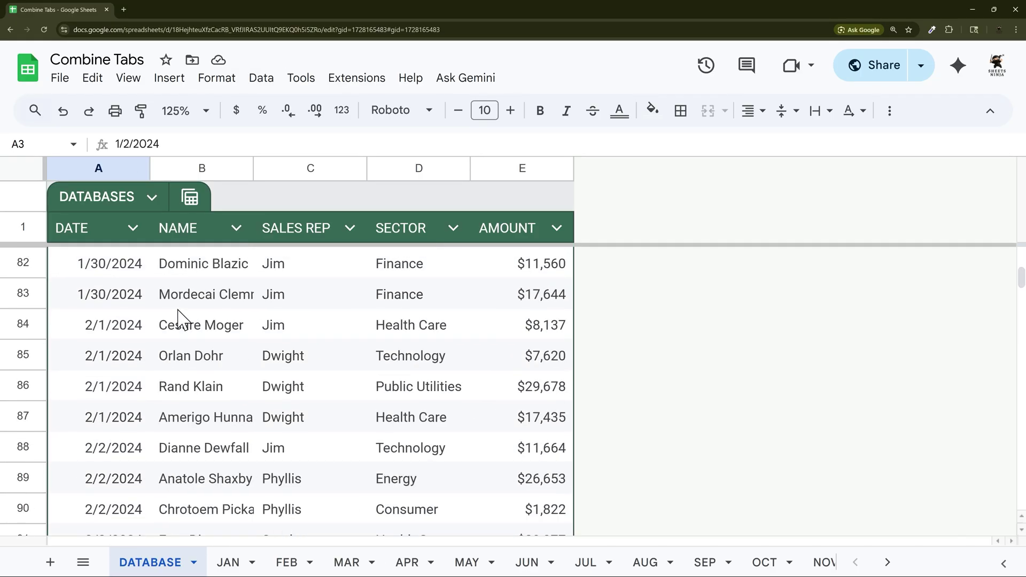
click(24, 324)
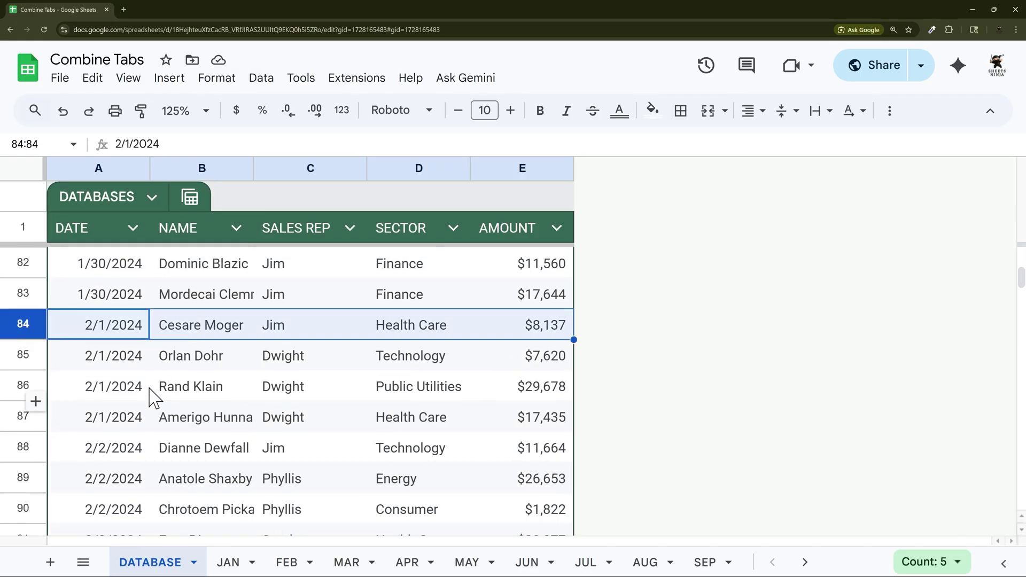
scroll(166, 404, up, 20)
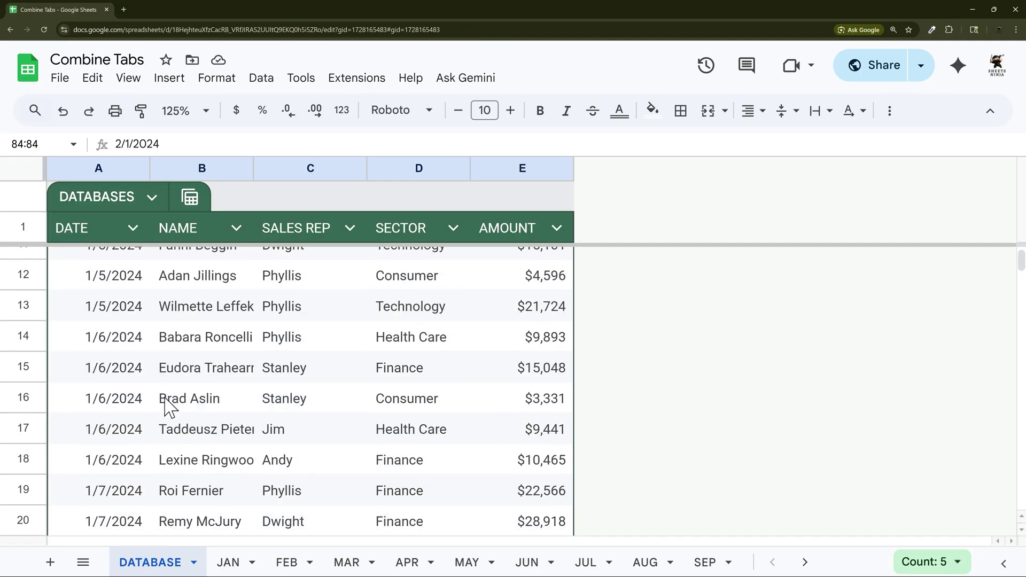
Check JAN's trailing empty rows, then add 'or Col2 is not null' to the query filter.
click(238, 563)
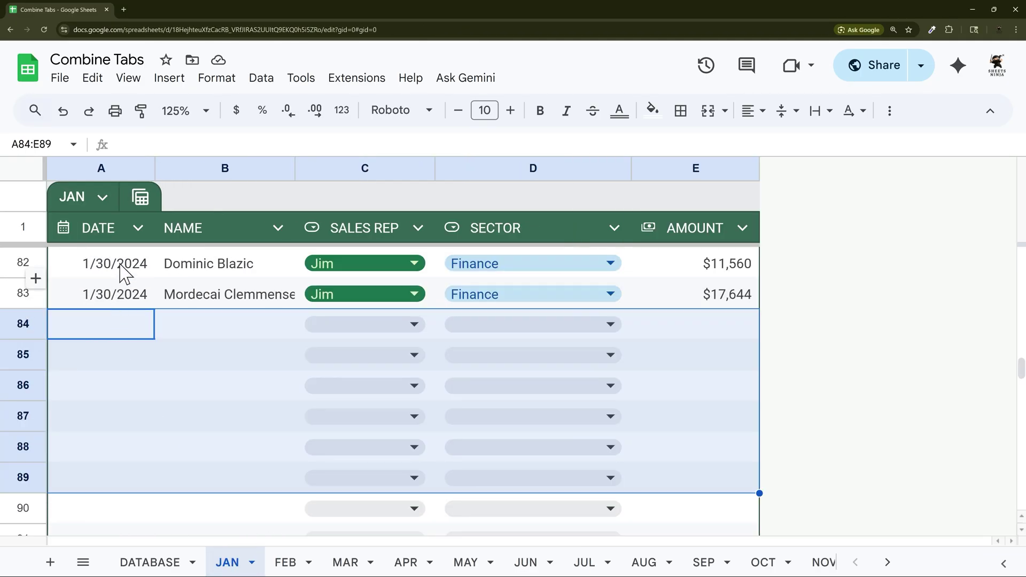
drag(121, 270, 110, 462)
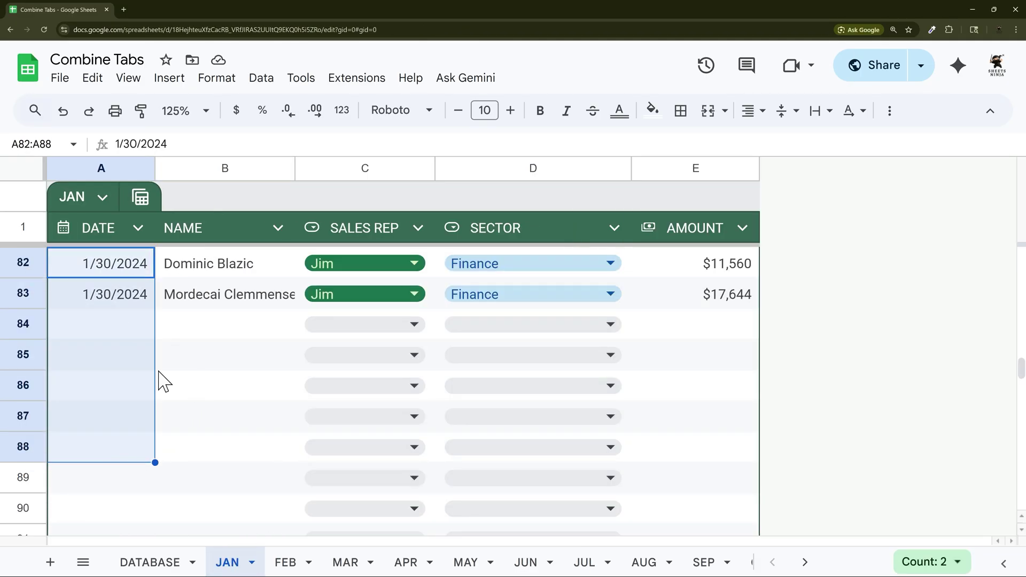
click(147, 562)
click(119, 271)
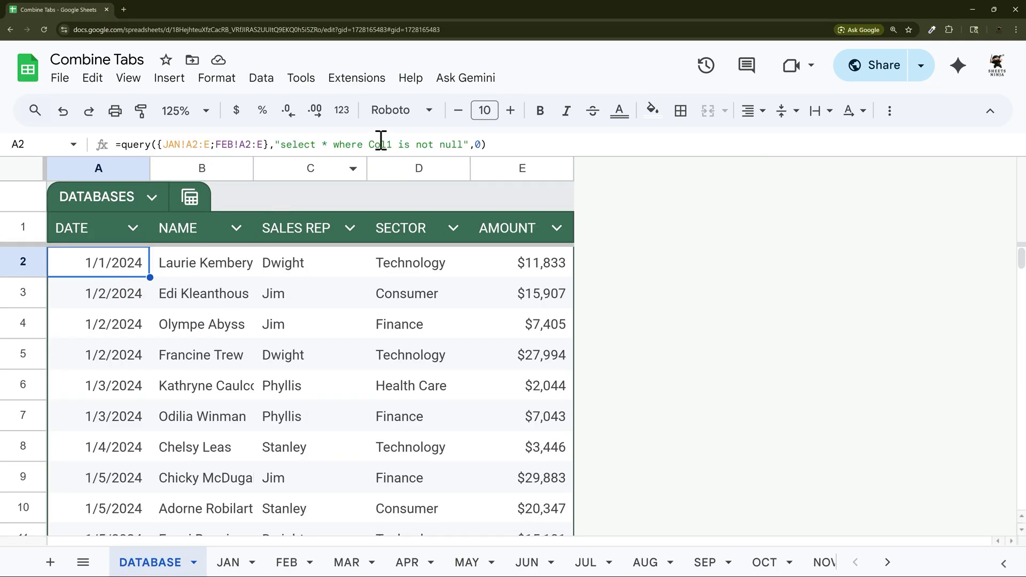
click(466, 145)
text(or Col2)
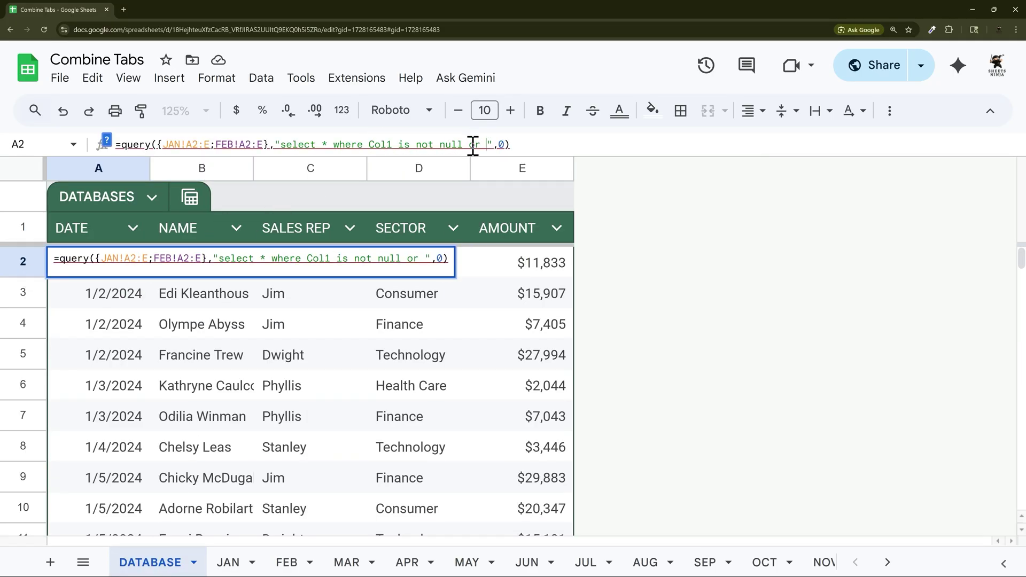
text( is not null)
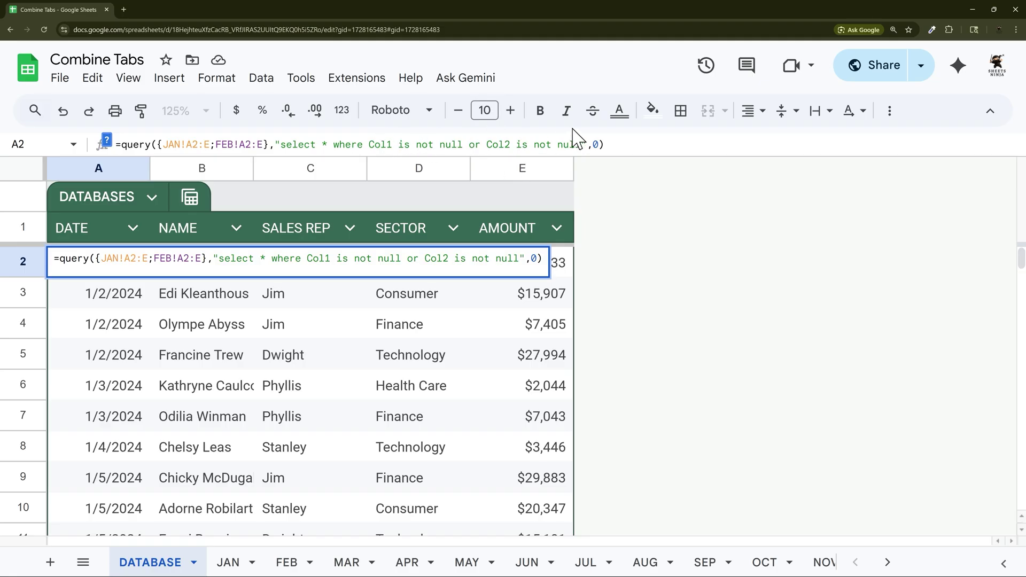
key(Return)
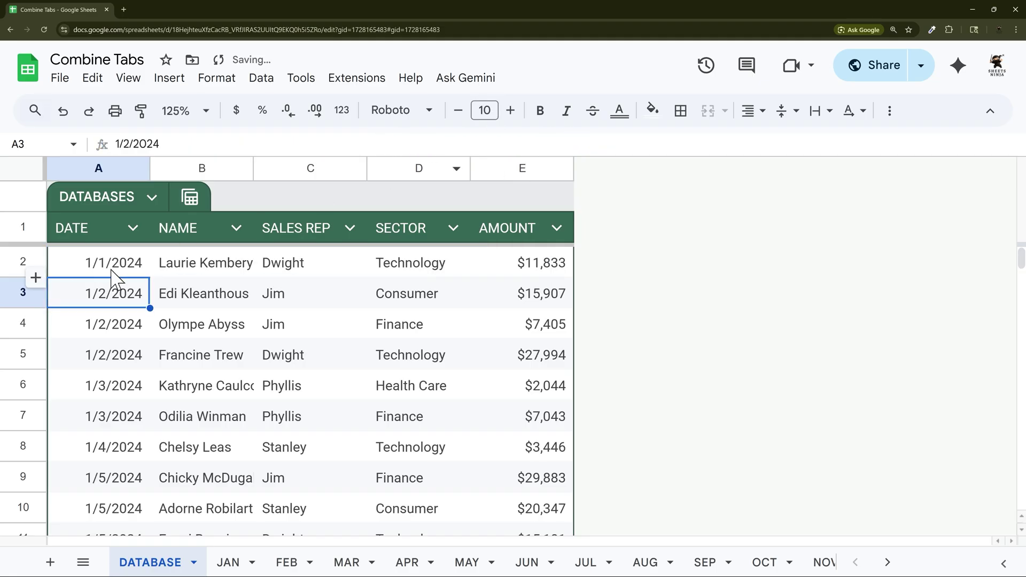
Add 'or Col3 is not null' to the filter and review the first returned row A2:E2.
click(133, 263)
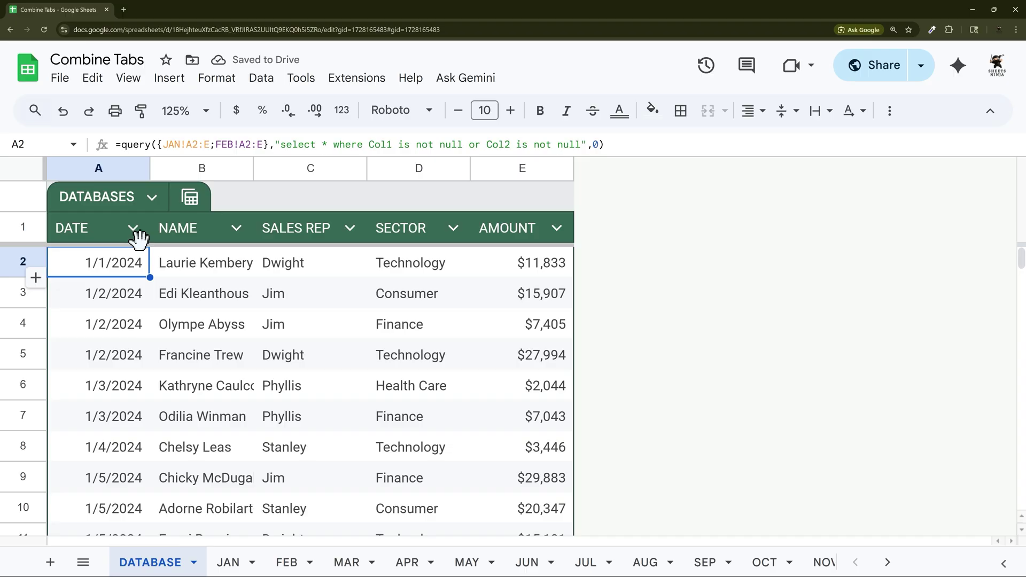
click(582, 145)
text(or Col3 is no)
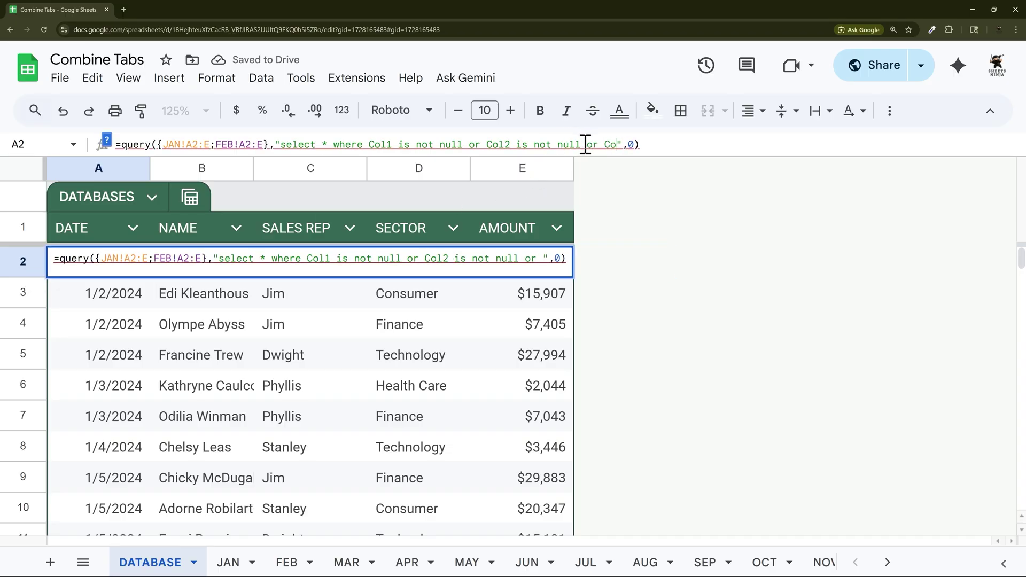
text(t null)
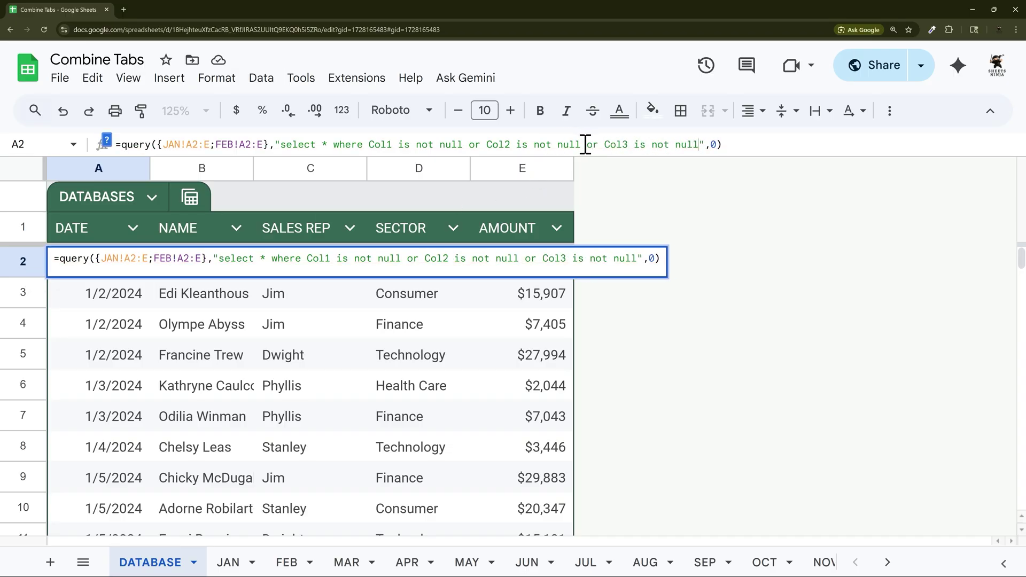
key(Return)
drag(81, 270, 524, 275)
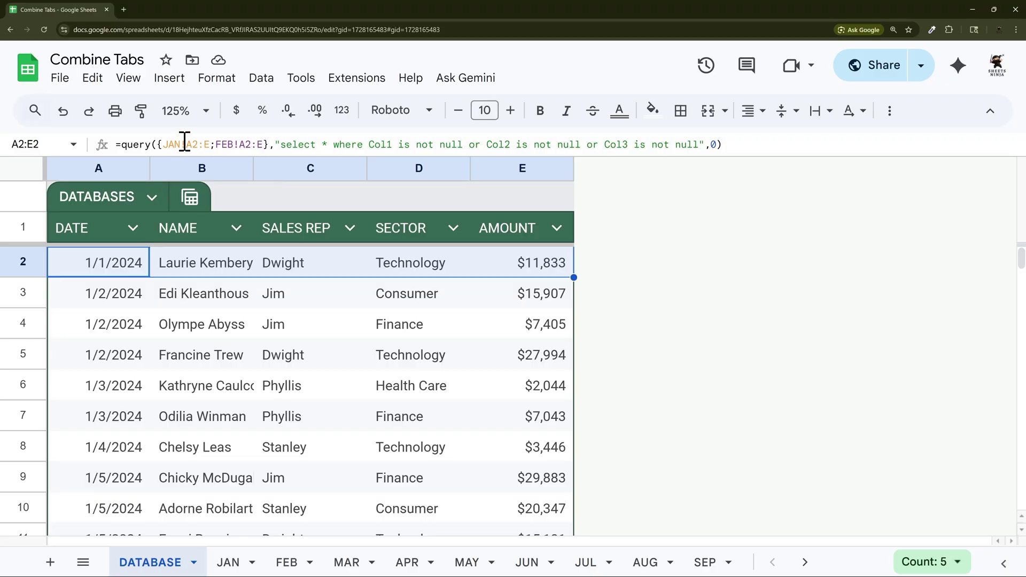
Replace the JAN!A2:E and FEB!A2:E ranges in the query with the table names JAN and FEB.
click(210, 144)
key(BackSpace)
key(BackSpace)
key(BackSpace)
key(BackSpace)
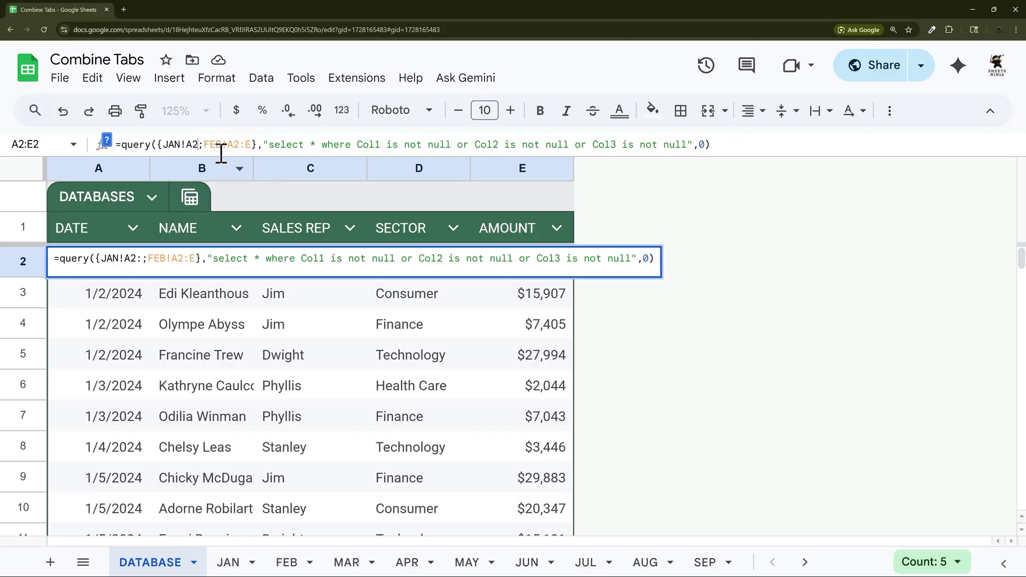
click(234, 149)
key(BackSpace)
key(BackSpace)
key(BackSpace)
key(BackSpace)
key(BackSpace)
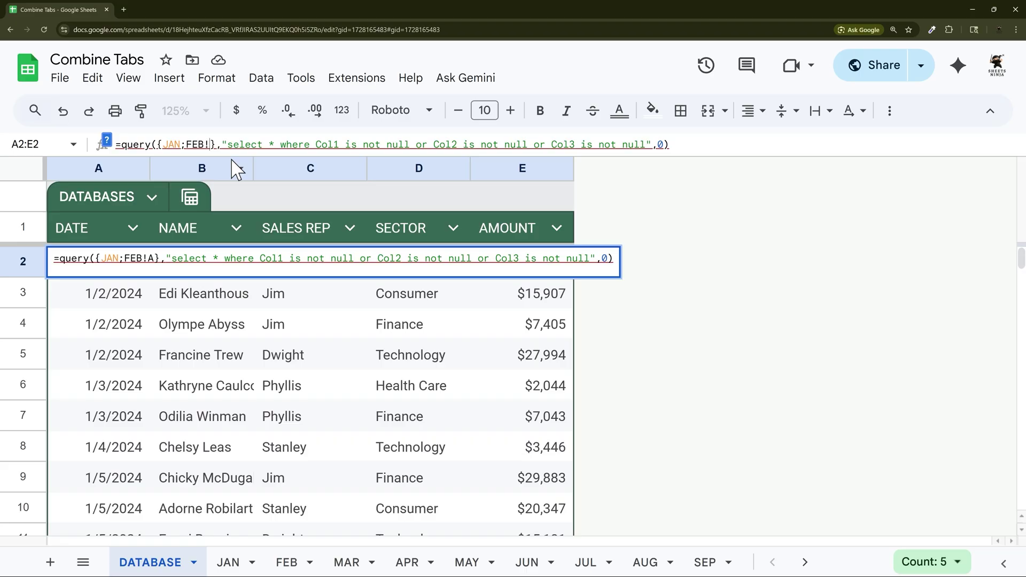
key(Return)
Append ;MAR;APR;MAY;JUN;JUL;AUG;SEP;OCT;NOV;DEC to the query's table list.
click(111, 272)
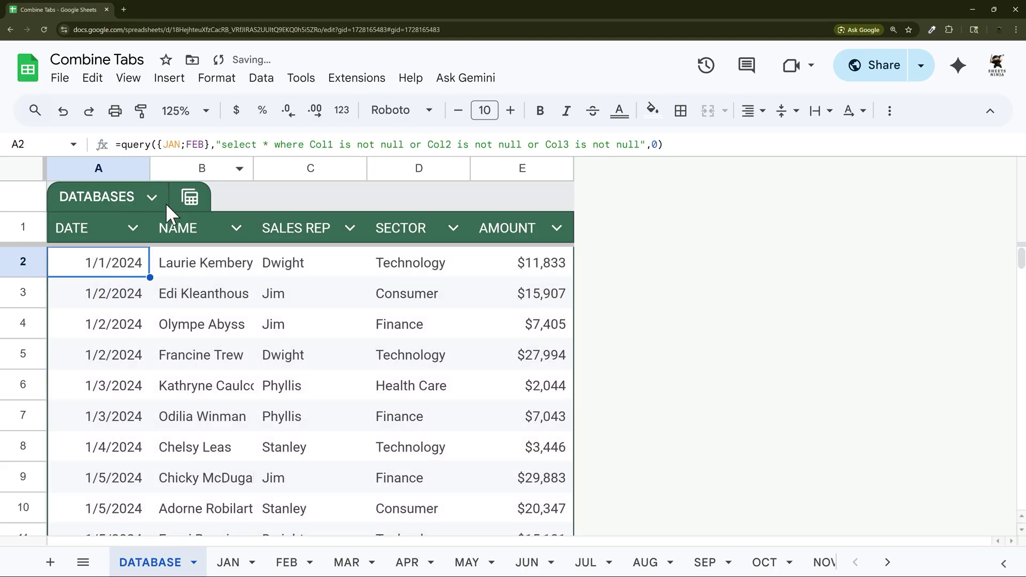
click(205, 144)
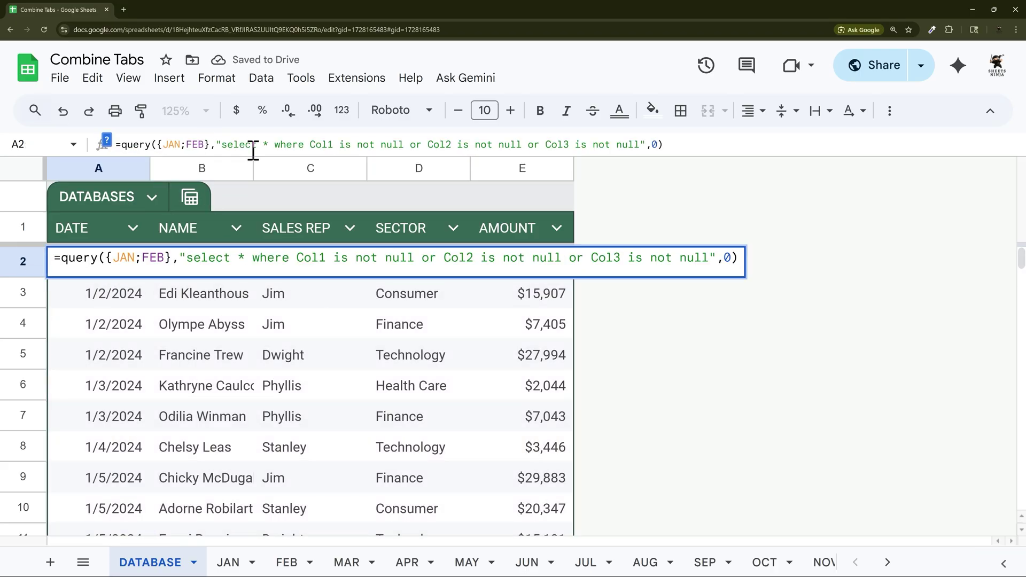
text(;MAR;)
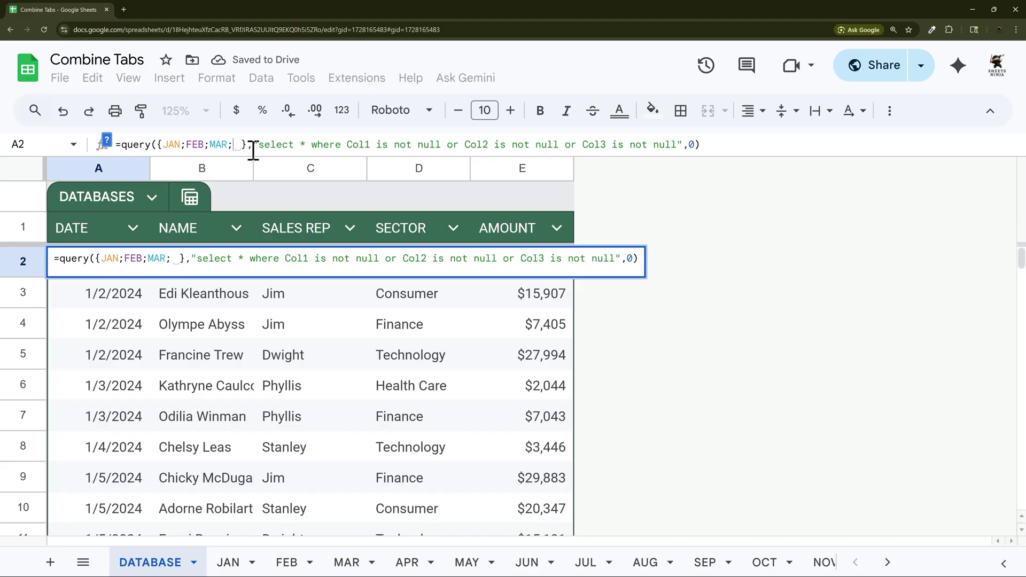
text(APR;MAY)
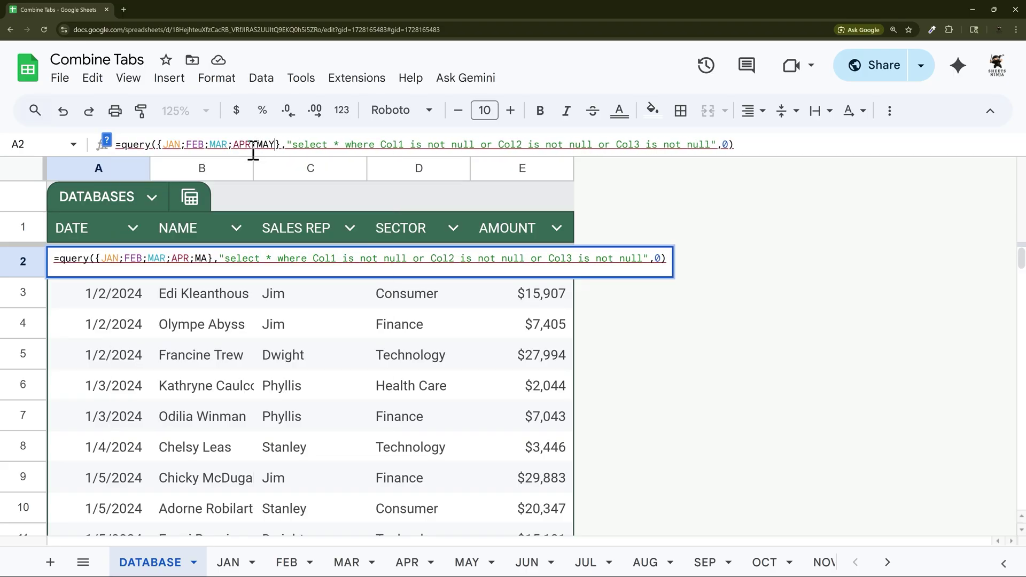
text(;JU)
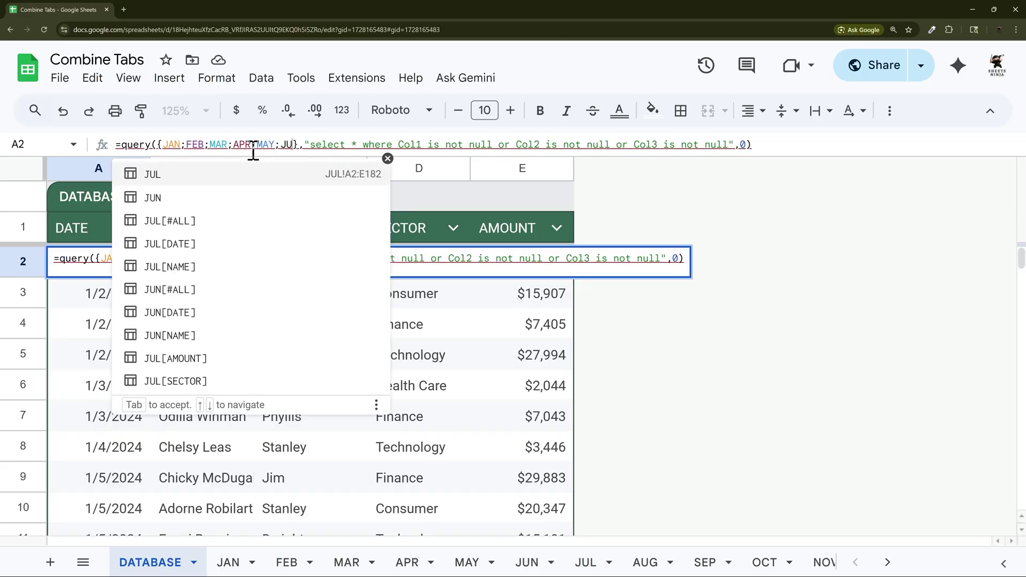
text(N;JUL;AUG)
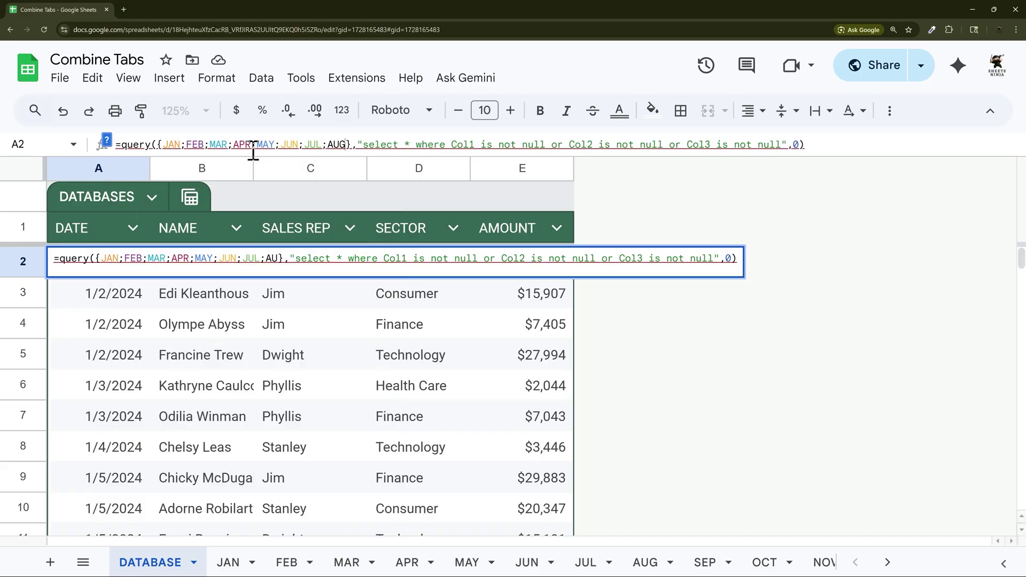
text(;SEP;OCT;N)
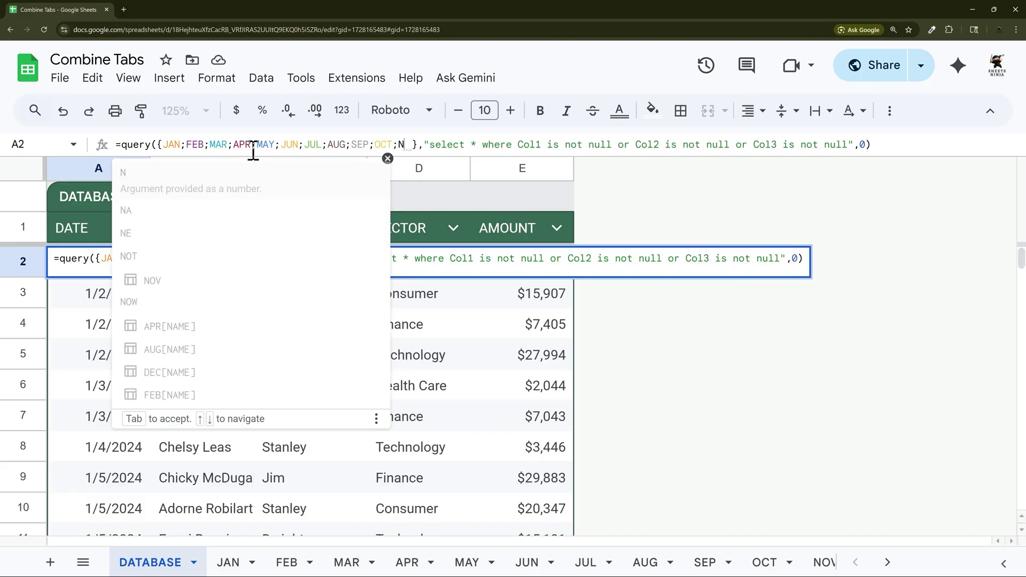
text(OV;DEC)
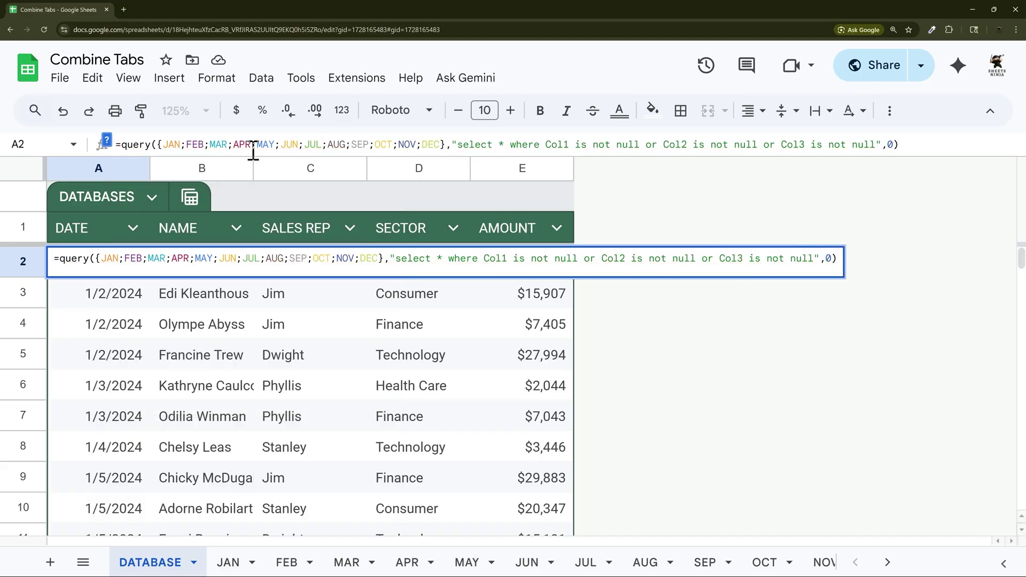
key(Return)
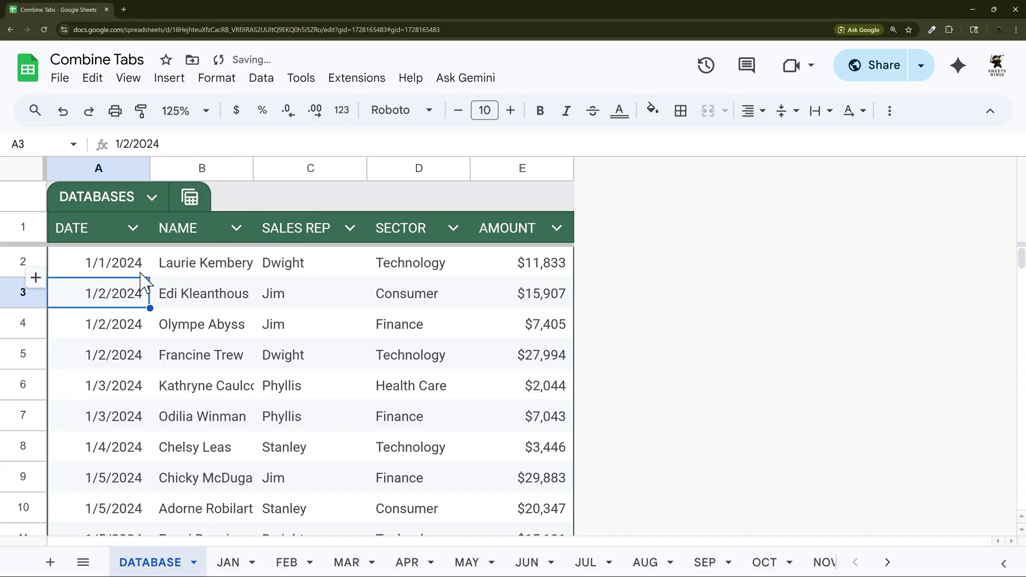
scroll(206, 318, down, 20)
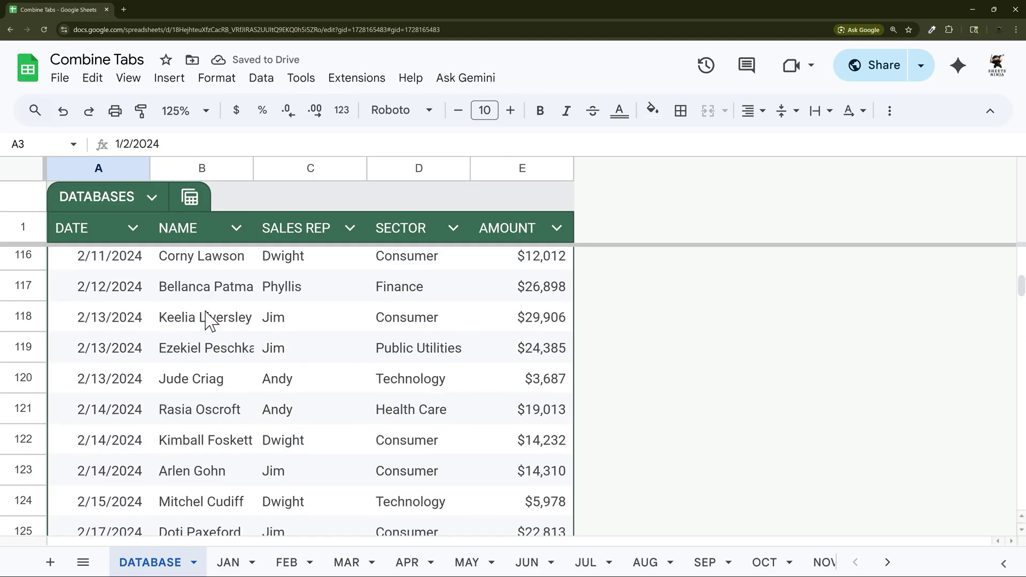
scroll(207, 318, down, 4)
scroll(214, 318, down, 20)
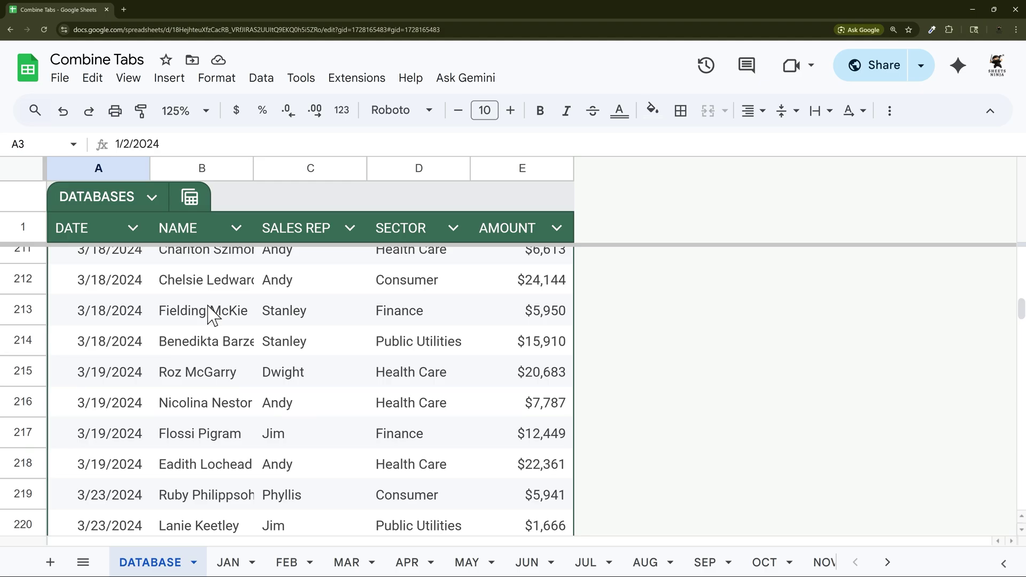
scroll(220, 322, down, 16)
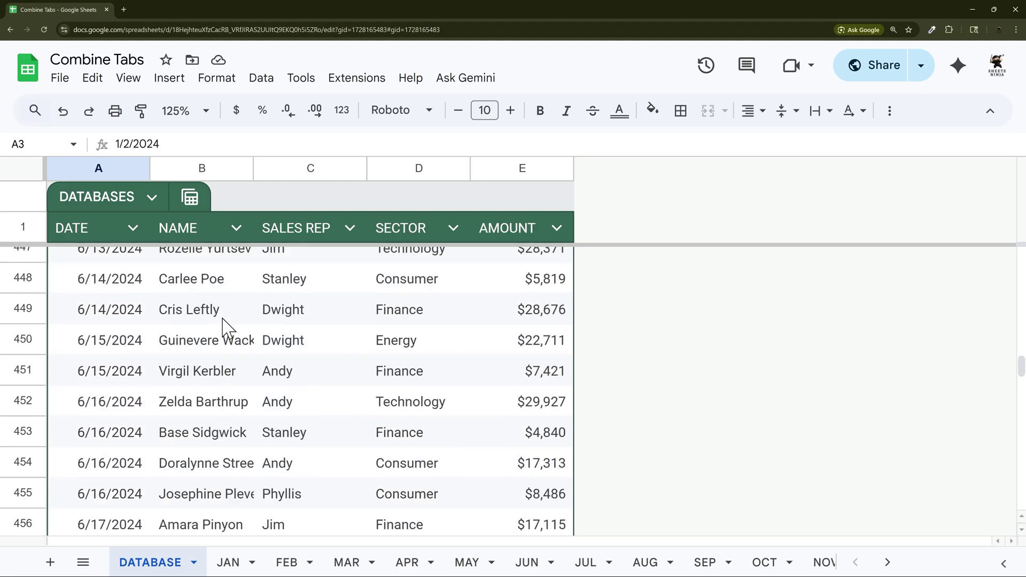
scroll(229, 332, down, 10)
scroll(236, 339, up, 20)
drag(1019, 350, 1020, 256)
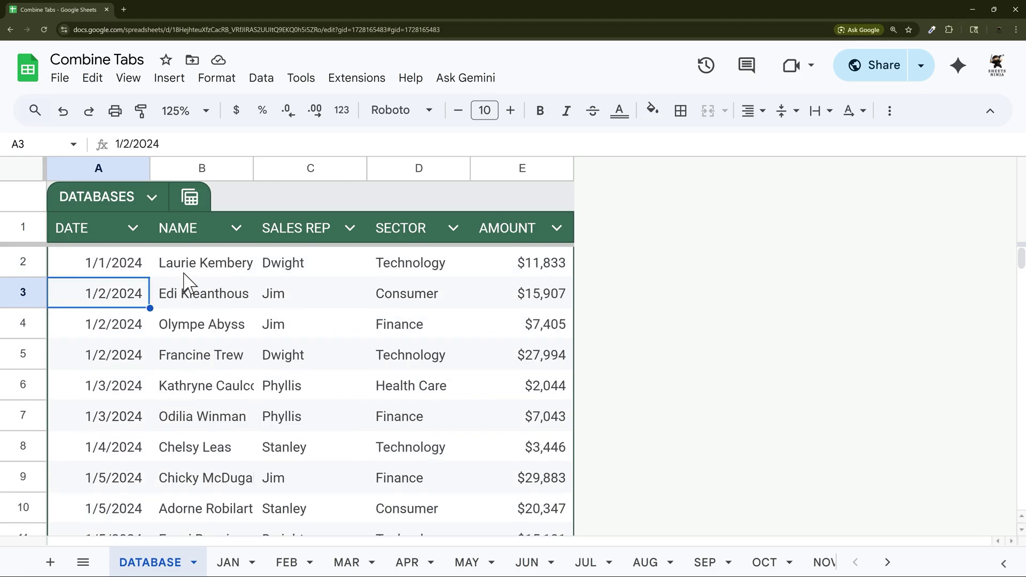
click(118, 266)
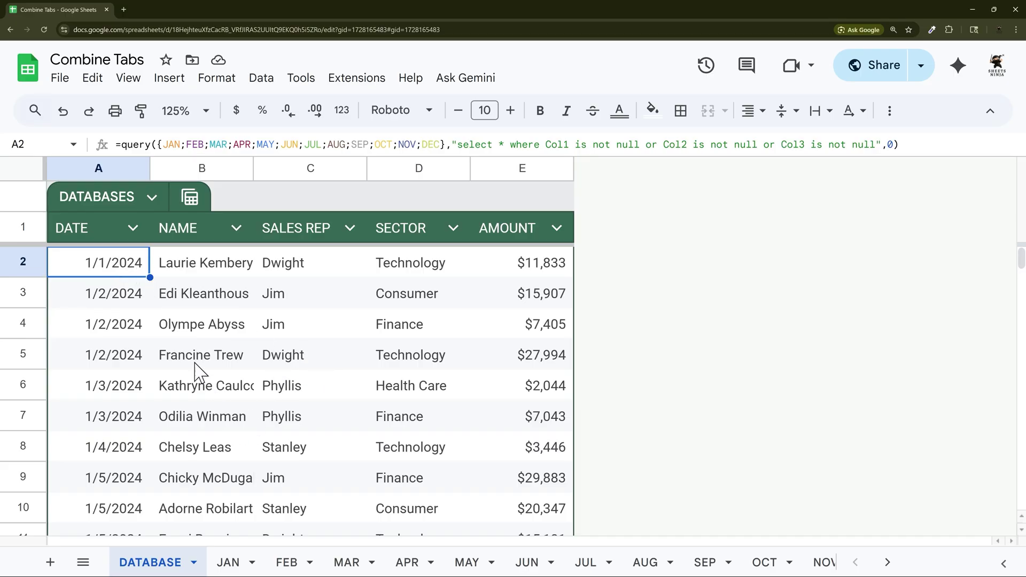
drag(103, 270, 114, 403)
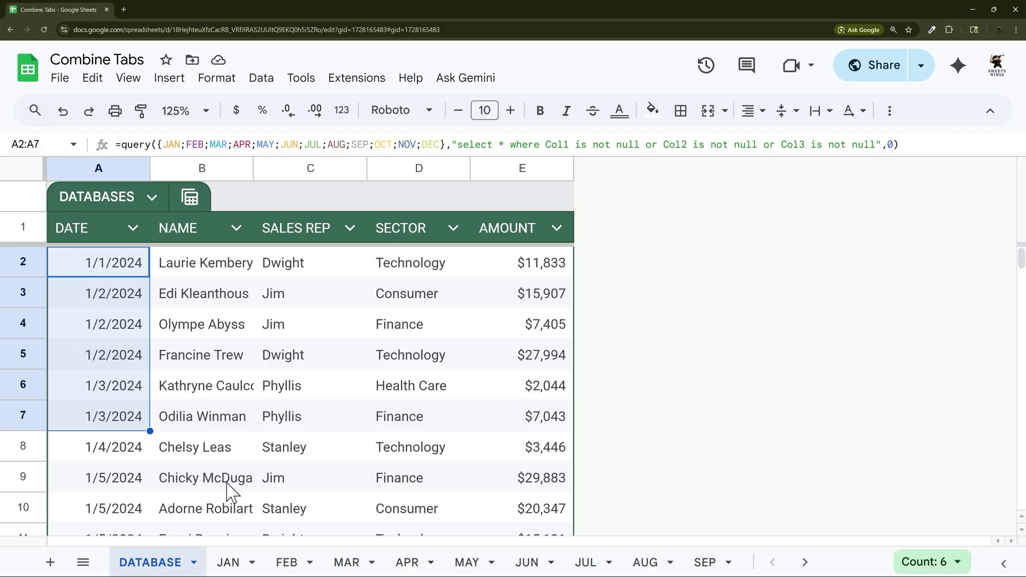
click(225, 565)
scroll(125, 324, up, 20)
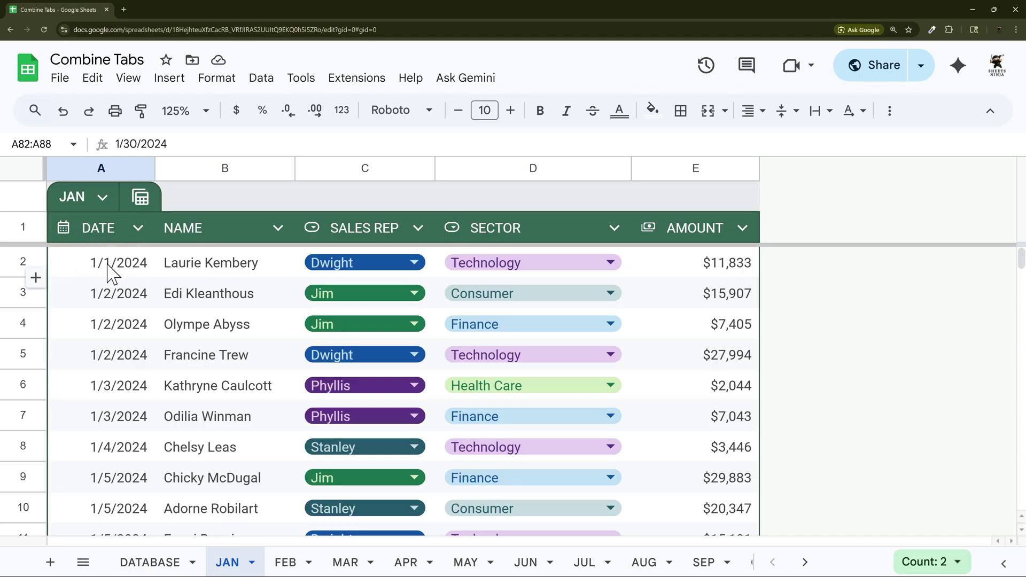
click(145, 562)
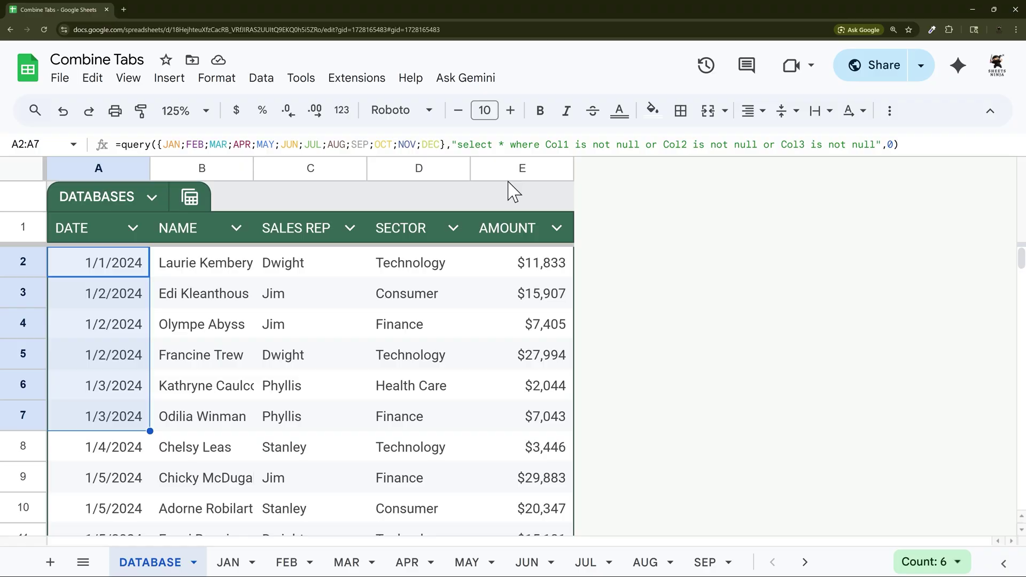
Insert a column after AMOUNT headed TAB on the DATABASE sheet.
right_click(522, 167)
click(571, 267)
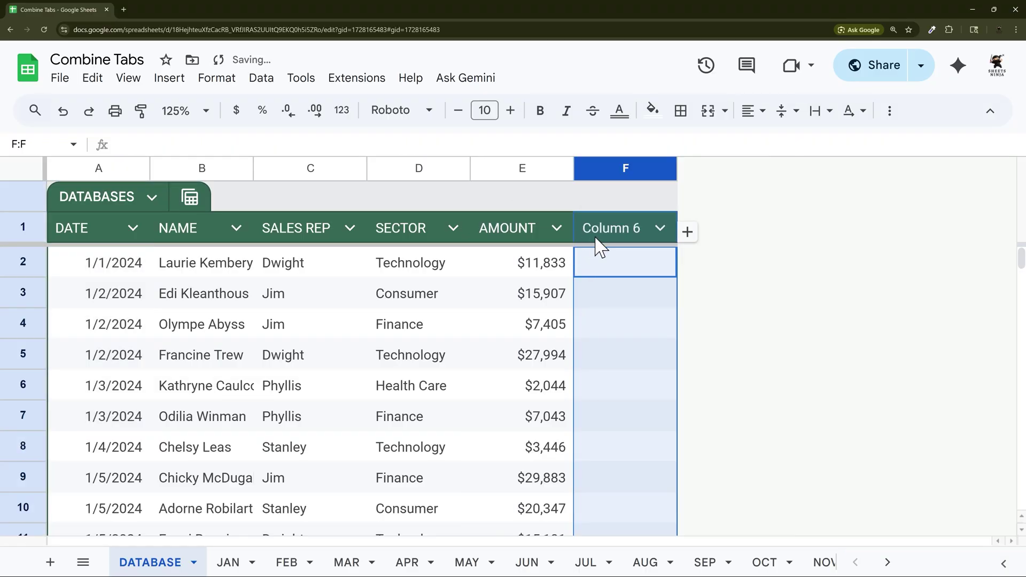
click(607, 236)
text(TAB)
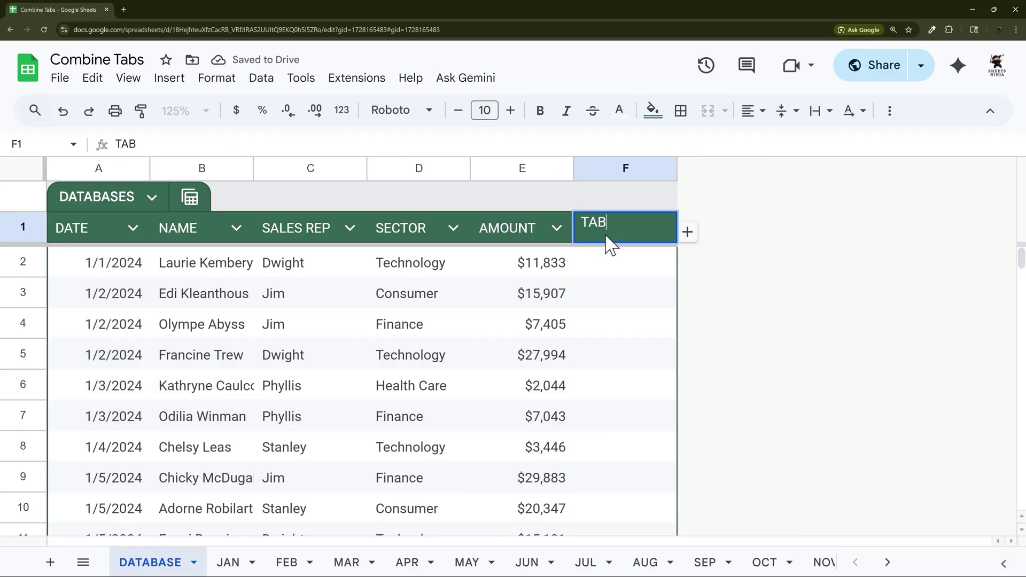
key(Return)
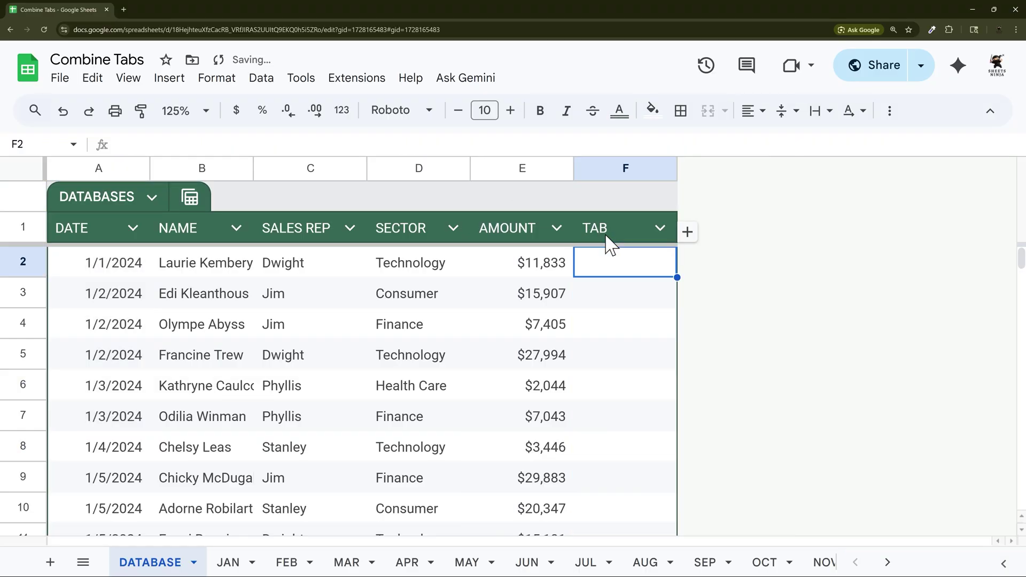
Add a TAB column to JAN with =IF(A2="","","JAN") in F2.
click(228, 562)
right_click(693, 184)
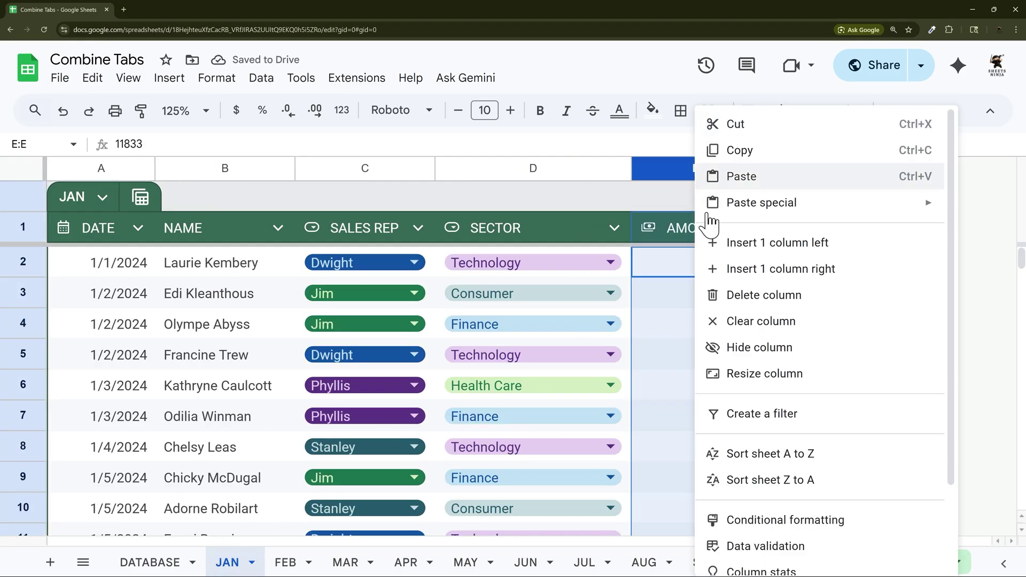
click(754, 269)
text(TAB)
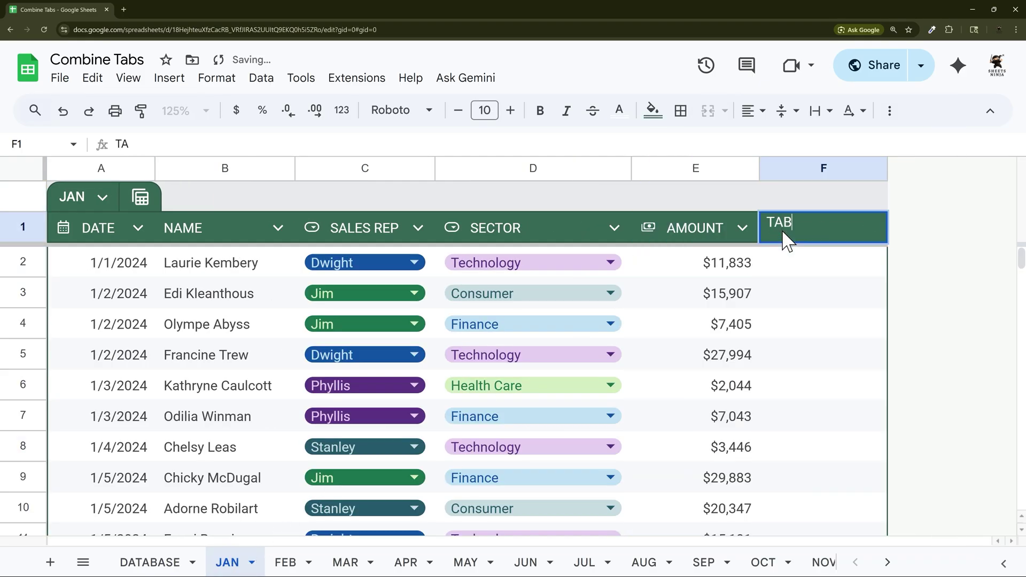
key(Return)
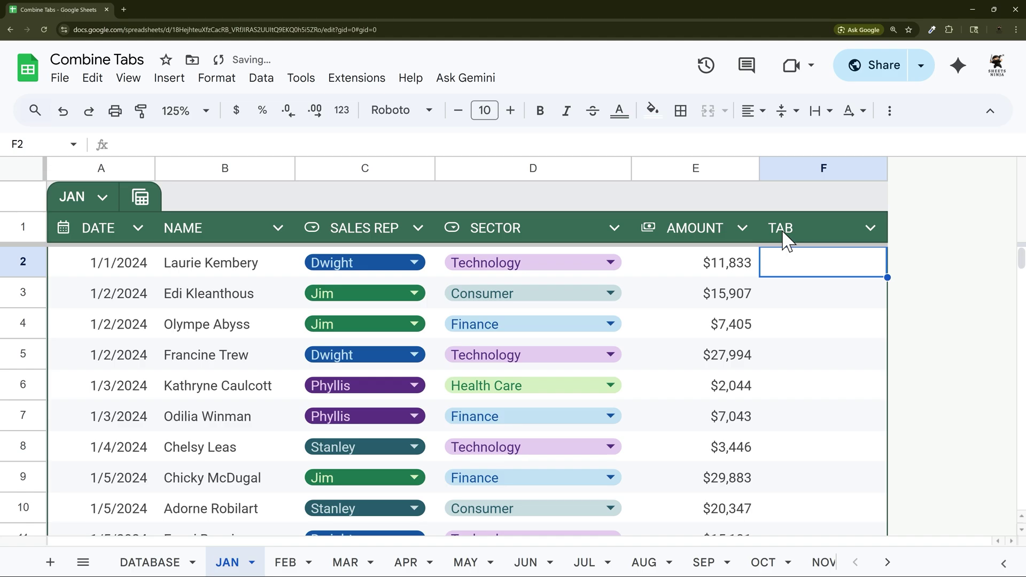
text(=IF()
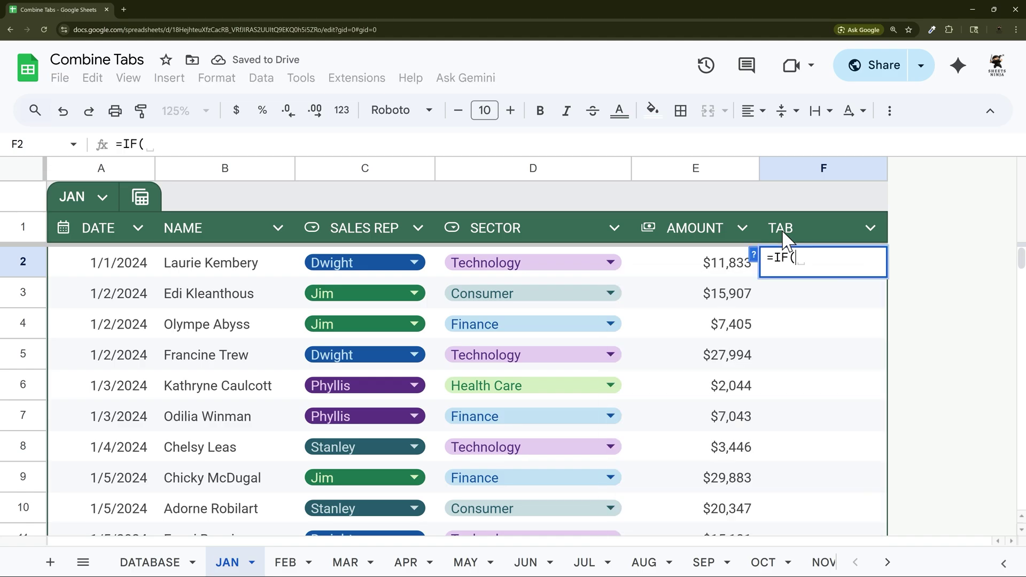
text(A2="",)
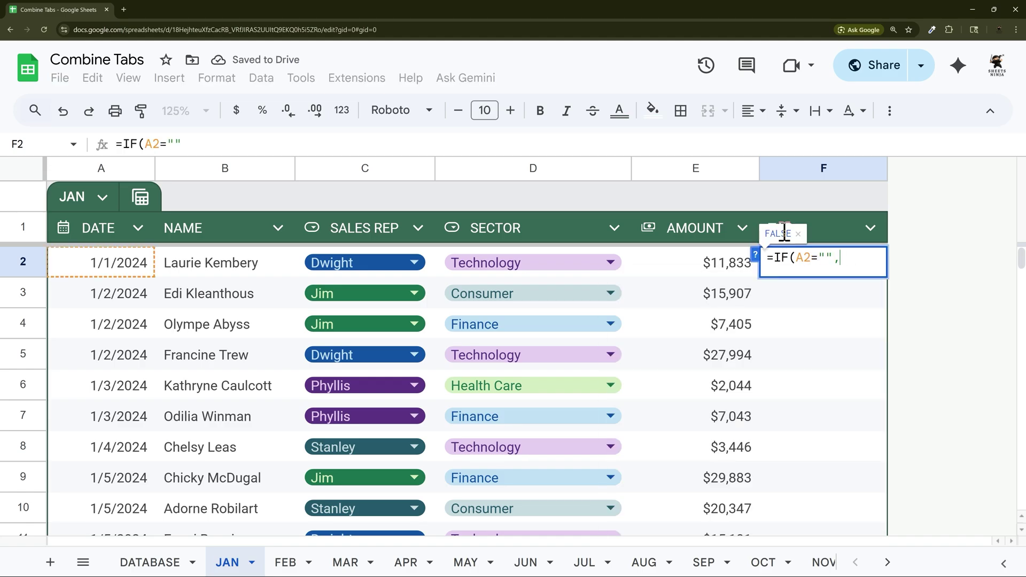
text(,")
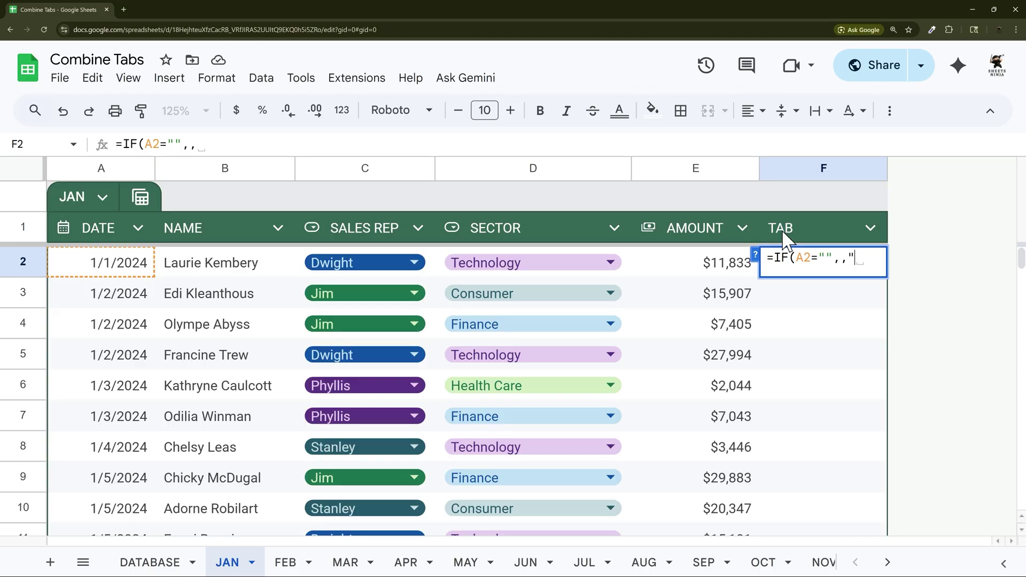
text(JAN"))
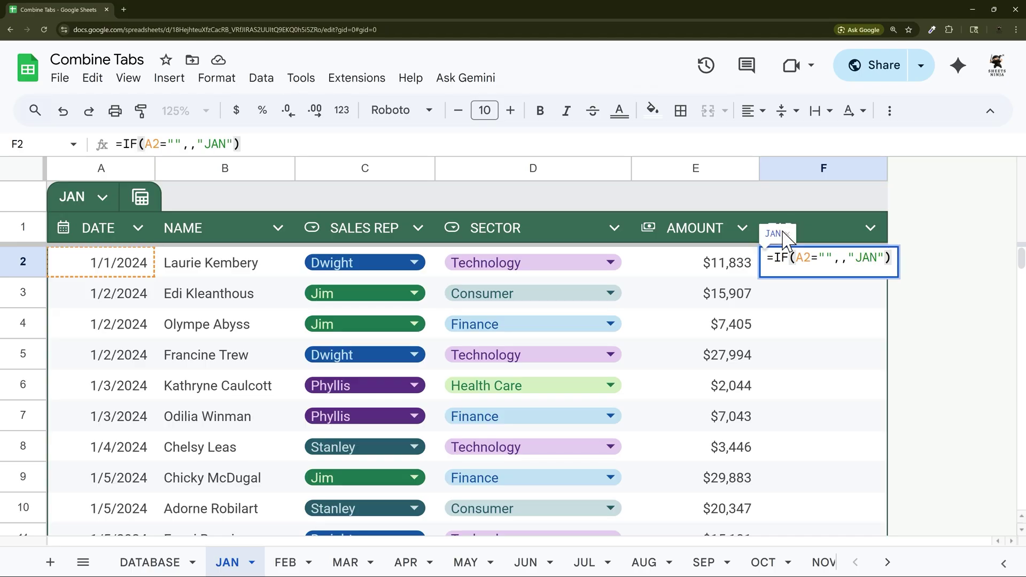
key(Return)
Fill the JAN tagging formula down from F2 to F183.
click(885, 273)
drag(888, 276, 887, 364)
scroll(880, 414, down, 20)
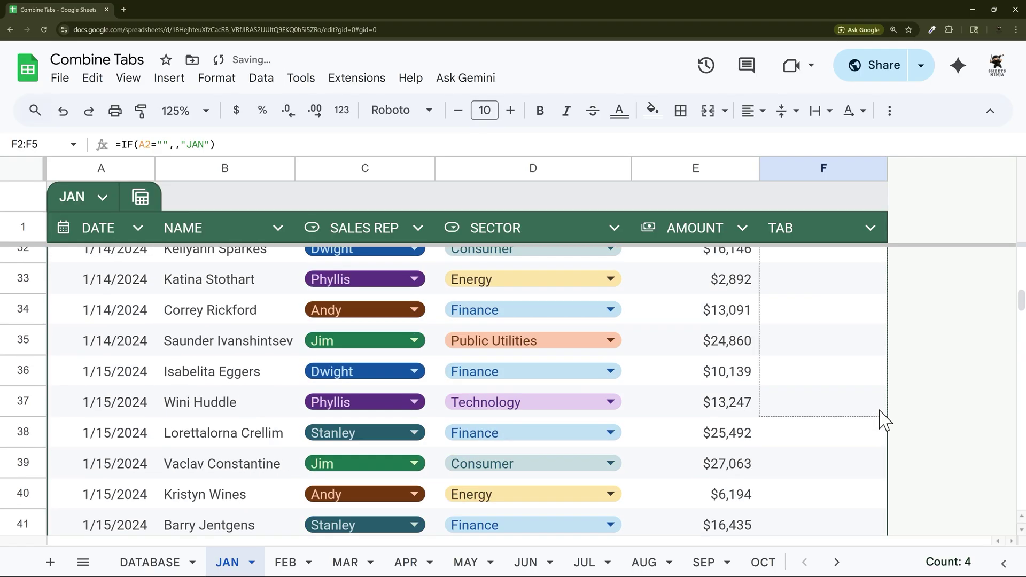
scroll(886, 428, down, 1)
shift+click(879, 488)
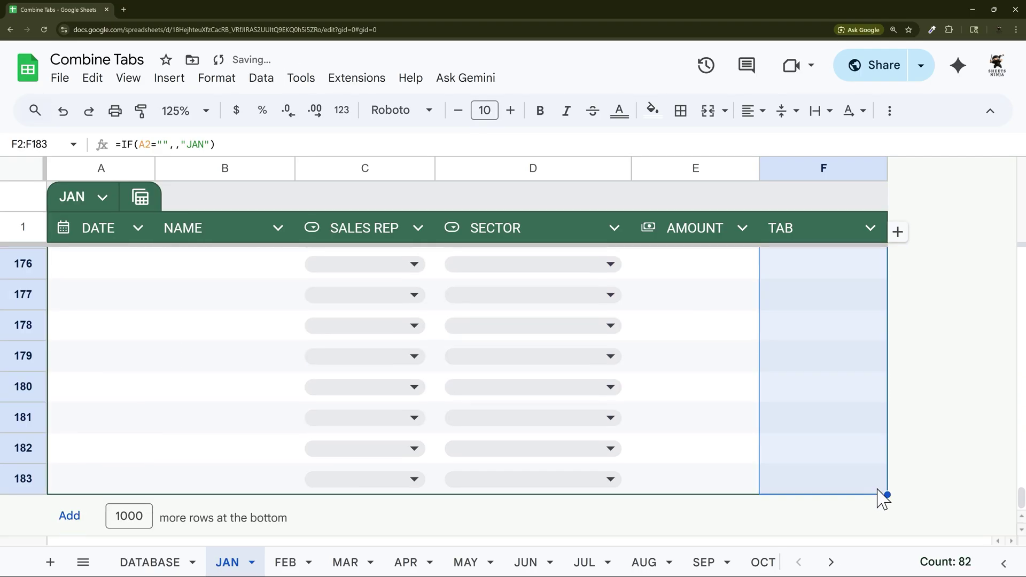
scroll(855, 460, up, 20)
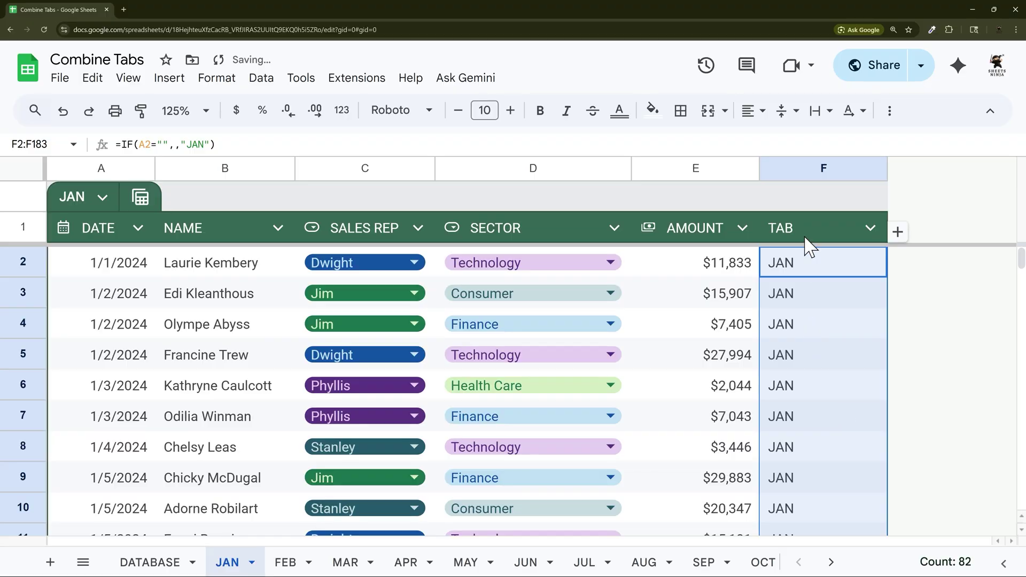
Centre the JAN labels in column F and narrow the column to fit.
click(751, 111)
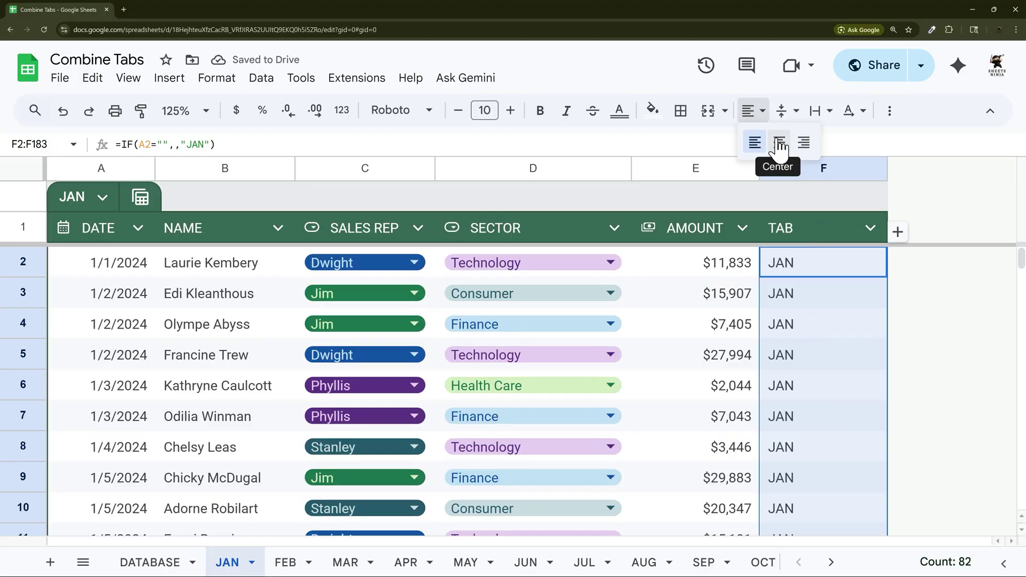
click(779, 142)
drag(888, 169, 830, 168)
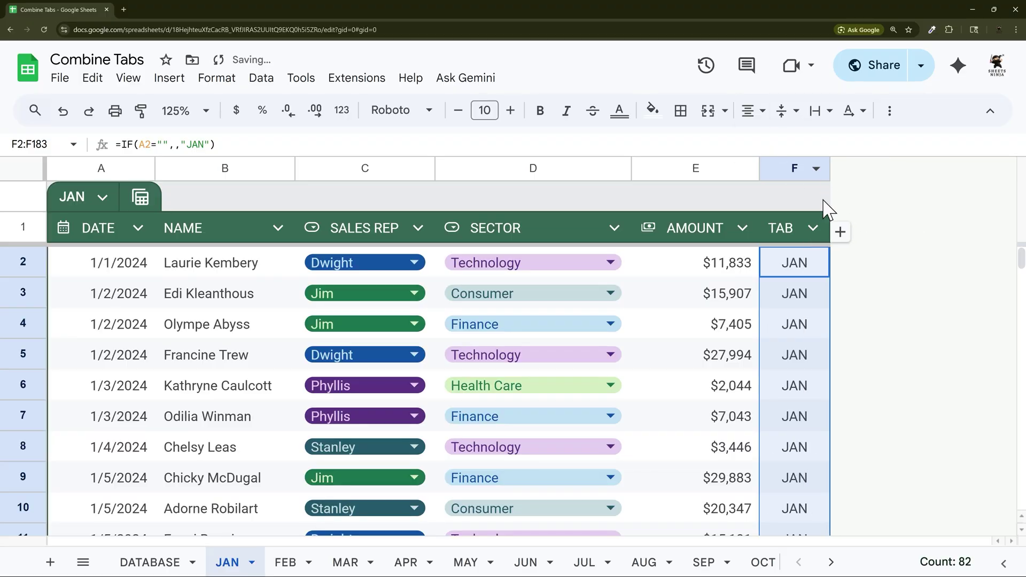
scroll(780, 329, down, 20)
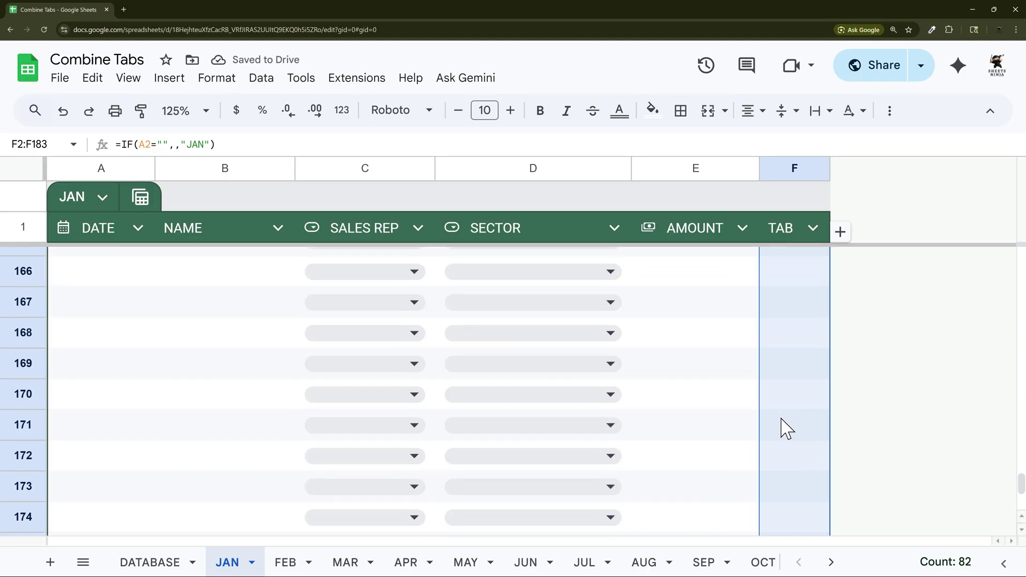
scroll(784, 428, up, 15)
scroll(795, 406, up, 20)
scroll(804, 332, down, 2)
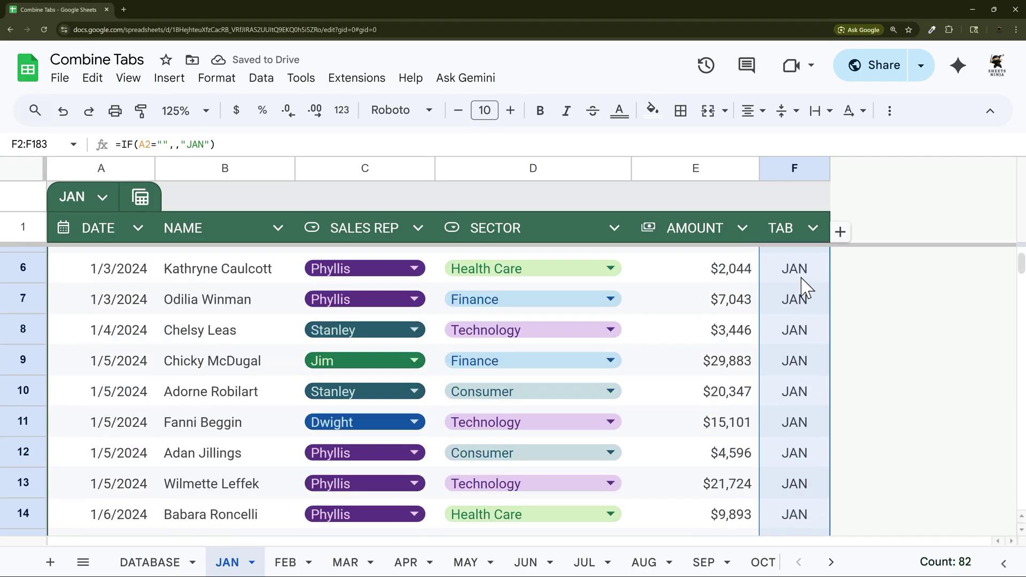
scroll(803, 289, up, 2)
click(798, 270)
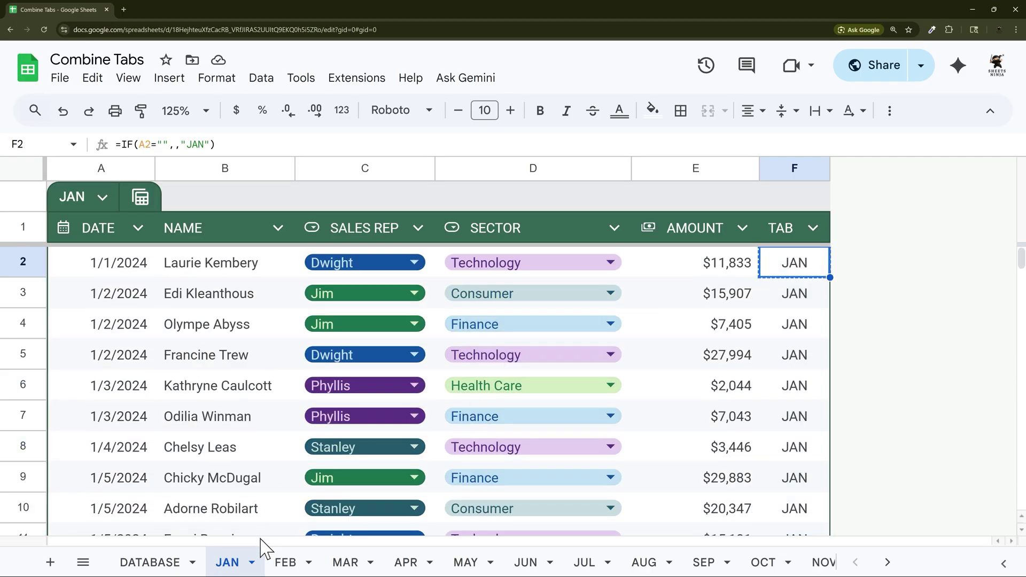
Add a sixth column headed TAB to the FEB table.
click(291, 561)
click(769, 227)
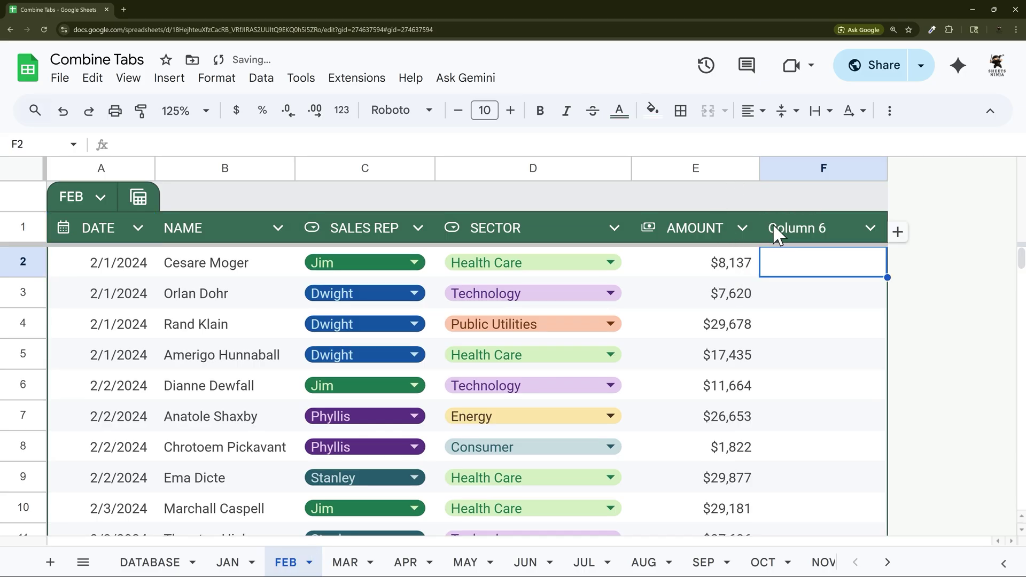
click(781, 223)
text(TAB)
key(Return)
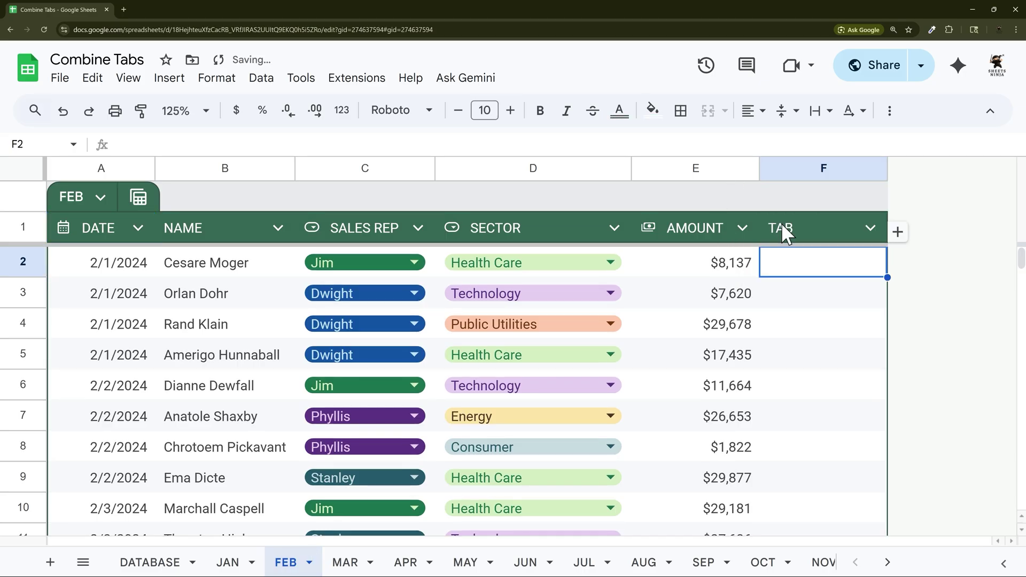
Paste the tagging formula into F2, change JAN to FEB, and fill it down the column.
double_click(787, 260)
key(Escape)
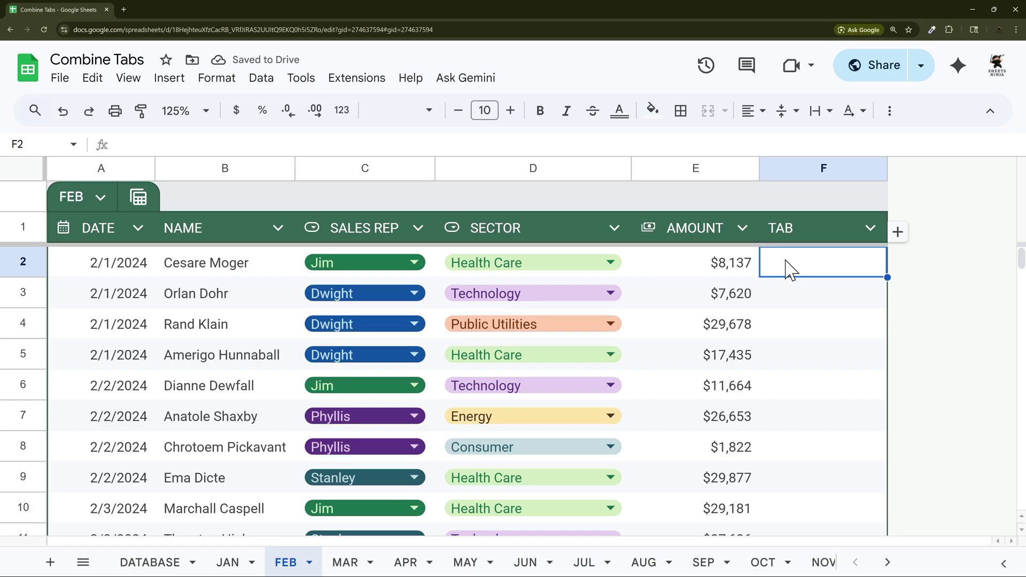
text(=IF(A2="",,"JAN"))
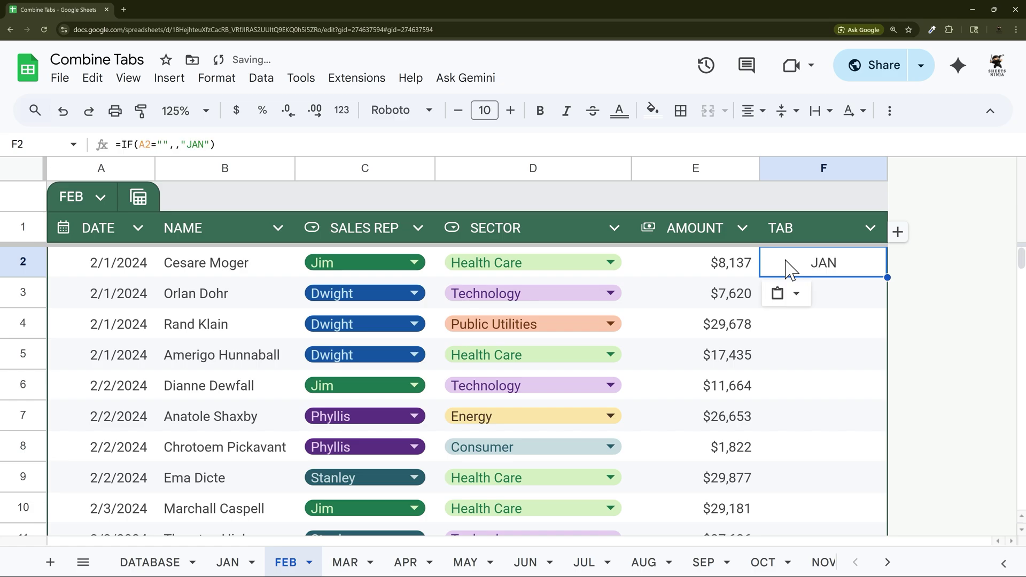
click(202, 140)
key(BackSpace)
key(BackSpace)
key(BackSpace)
text(F)
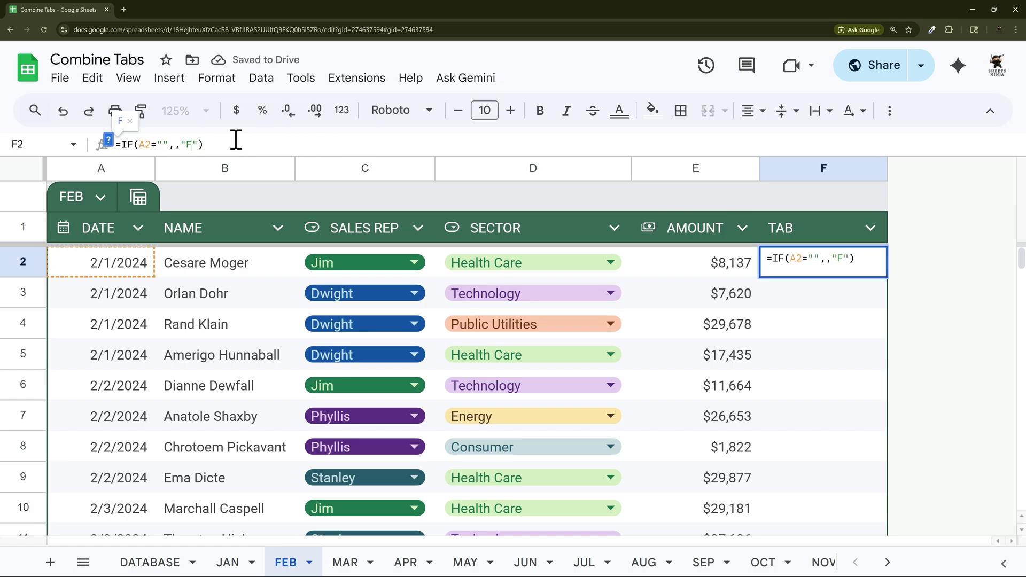
text(EB)
key(Return)
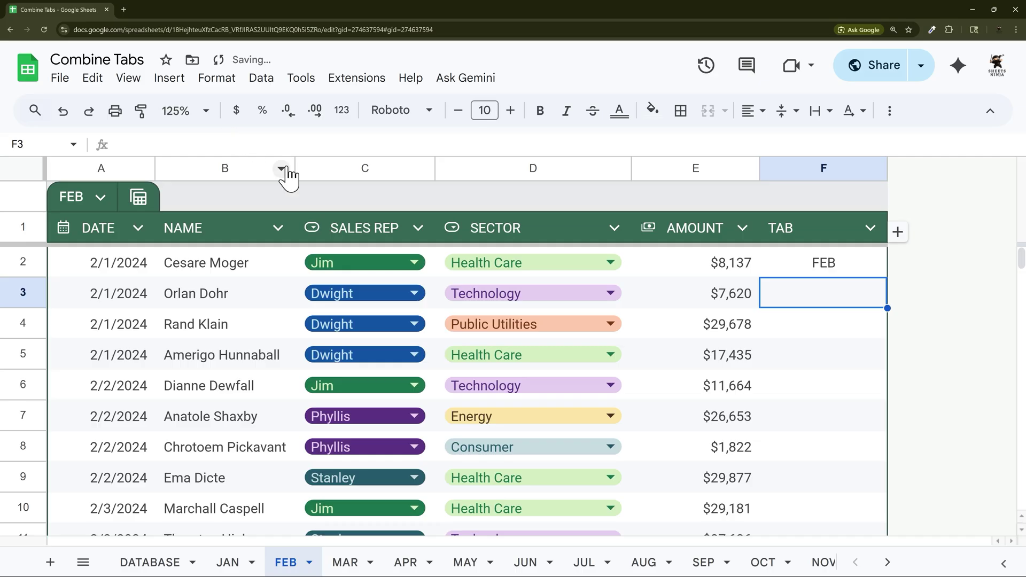
click(859, 264)
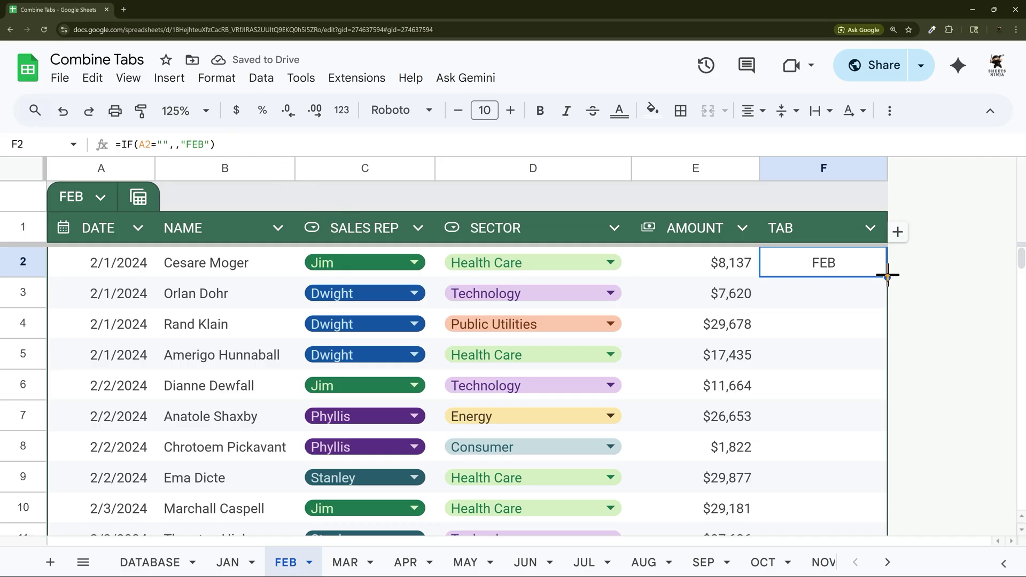
double_click(888, 277)
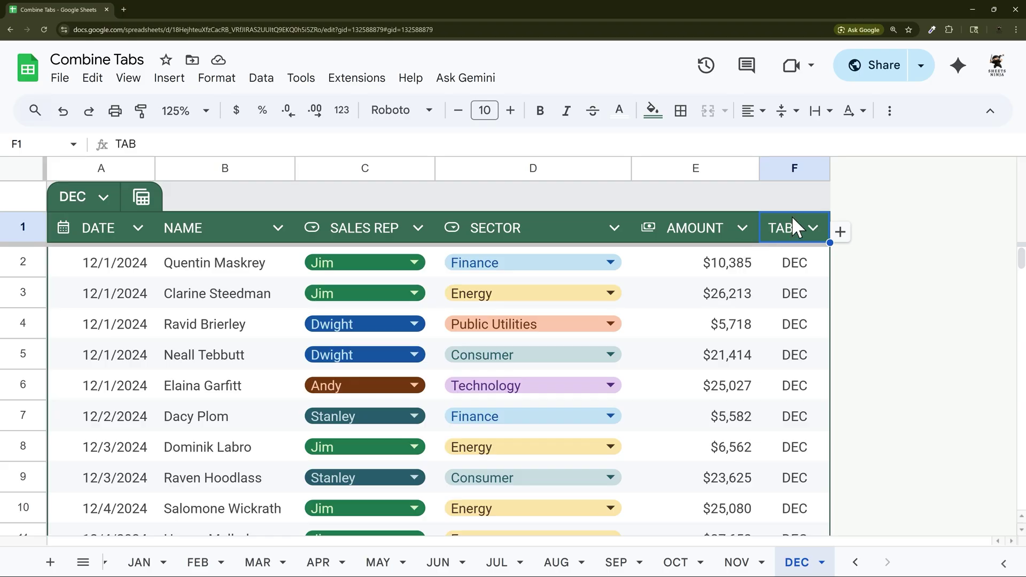
Duplicate the DEC sheet and revert the copied DEC_2 table to unformatted data.
click(788, 272)
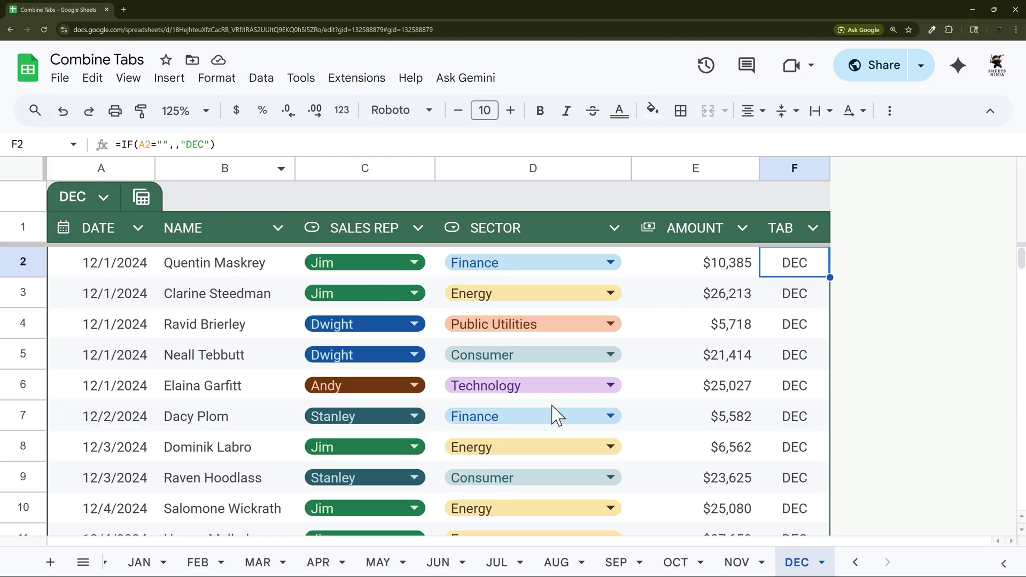
right_click(802, 565)
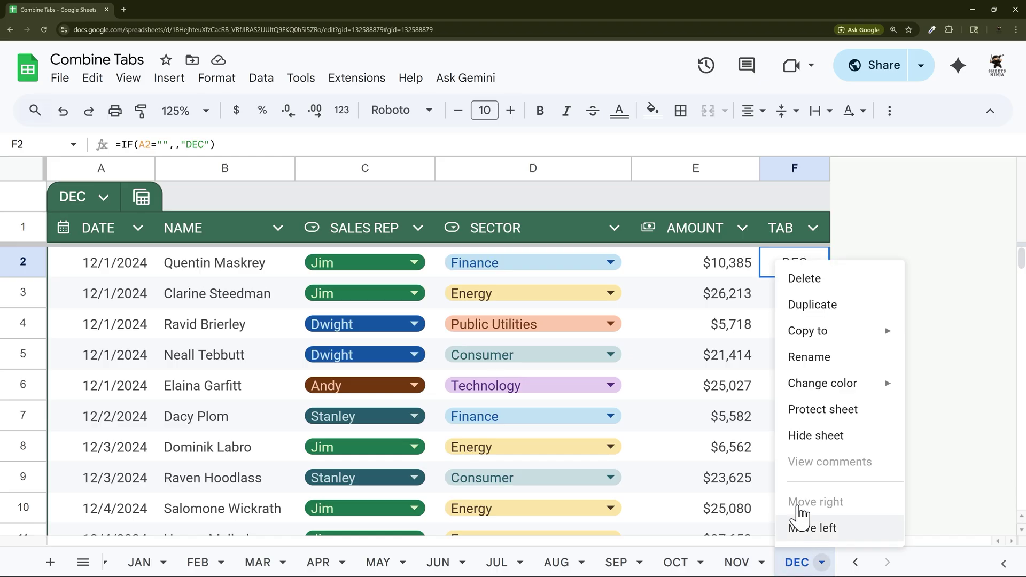
click(823, 306)
click(117, 198)
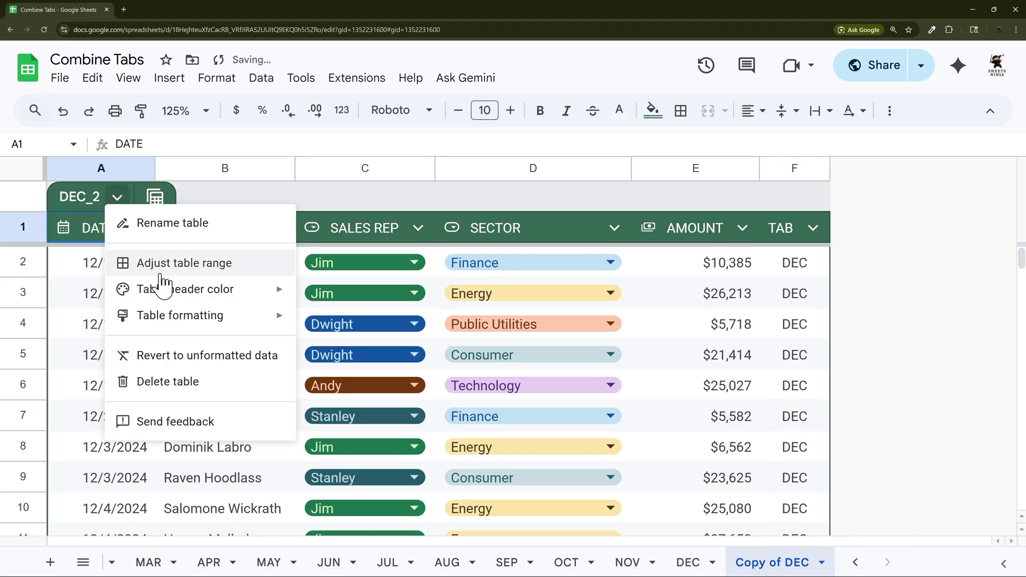
click(133, 357)
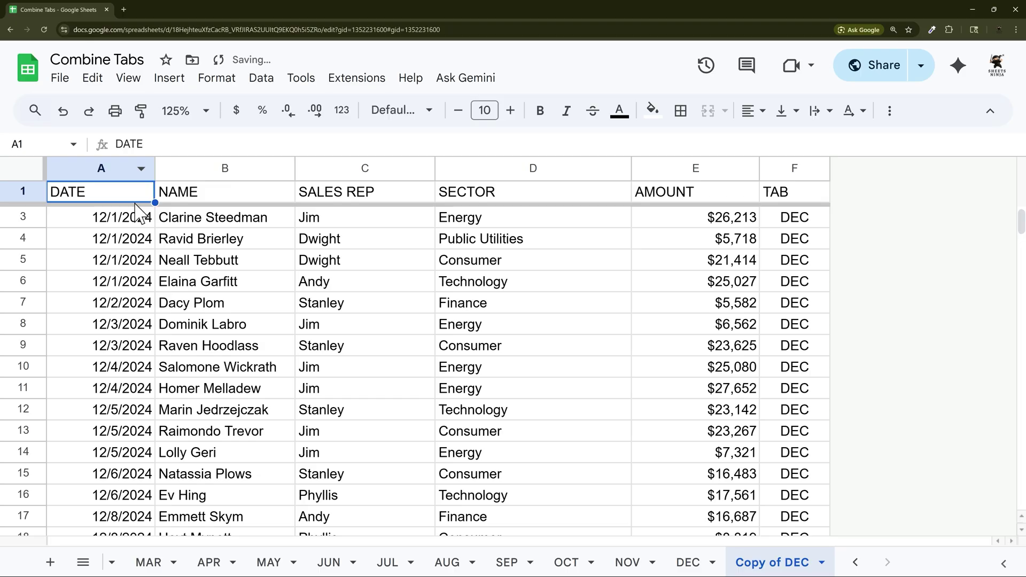
Check the copy's F2 formula, then review DEC's last TAB cell, F174.
scroll(257, 206, up, 1)
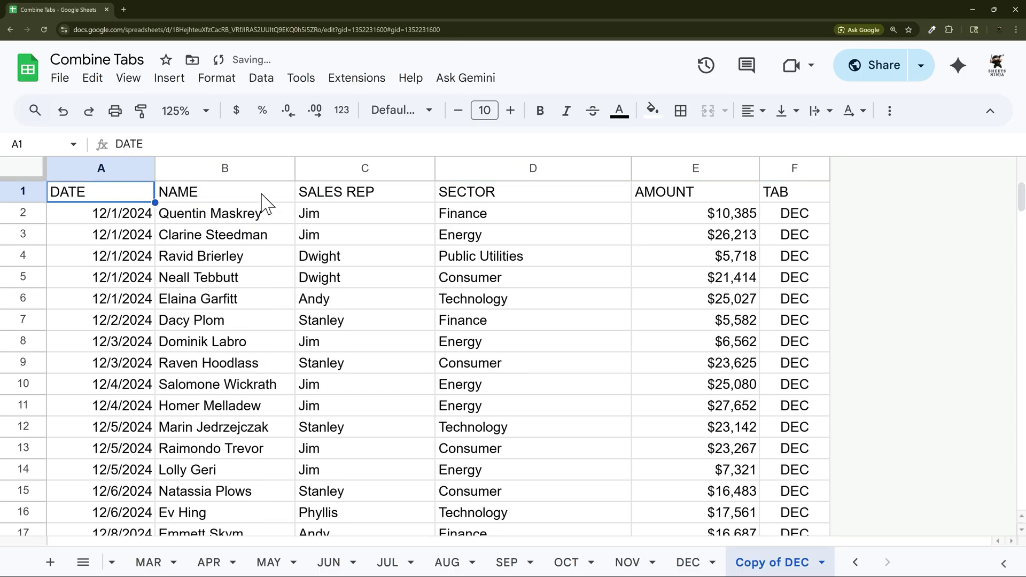
click(782, 217)
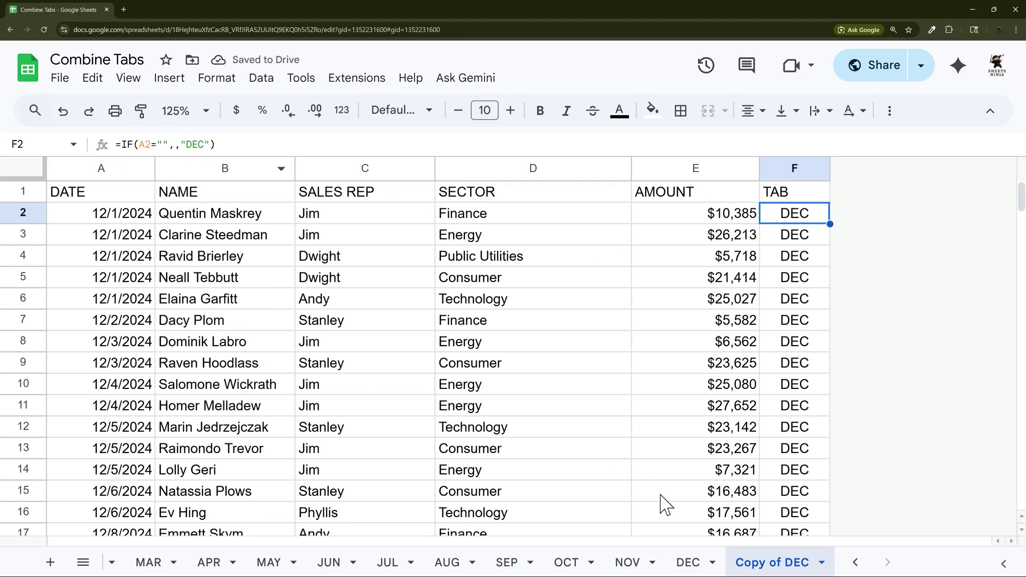
click(688, 562)
scroll(367, 360, down, 20)
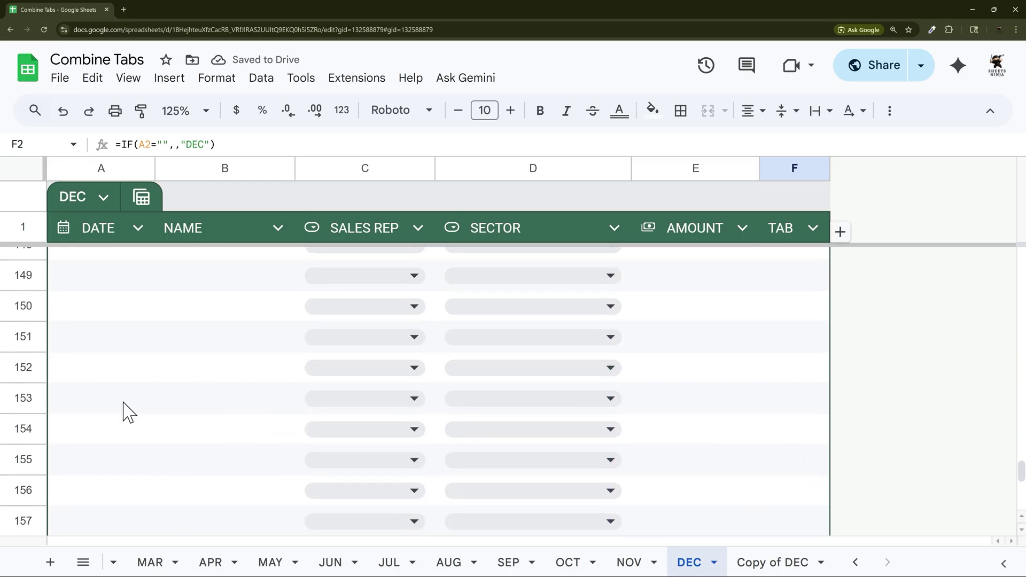
scroll(129, 412, down, 6)
click(807, 488)
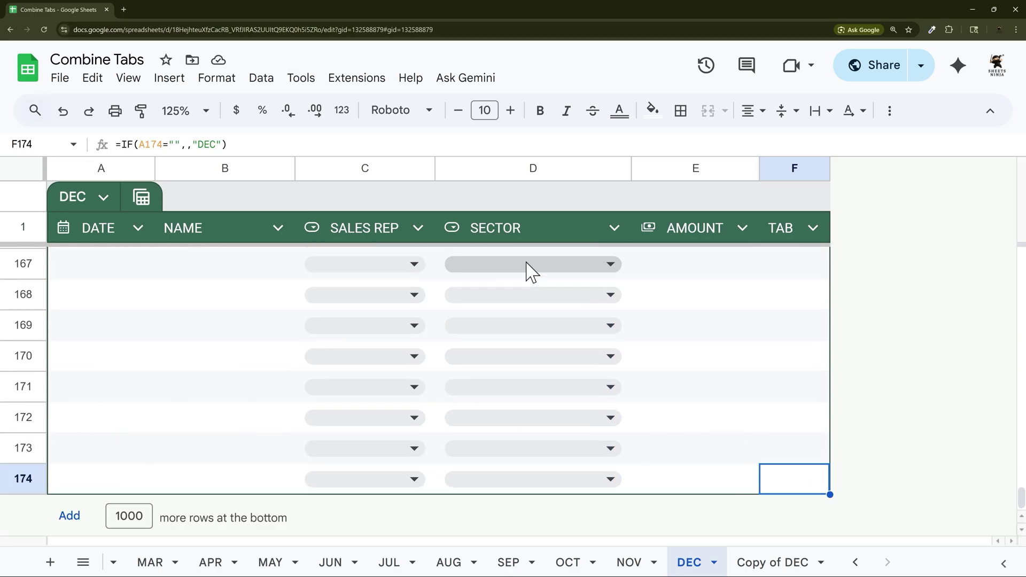
Inspect the TAB formula in F174 and leave it unchanged.
click(252, 144)
key(ctrl+a)
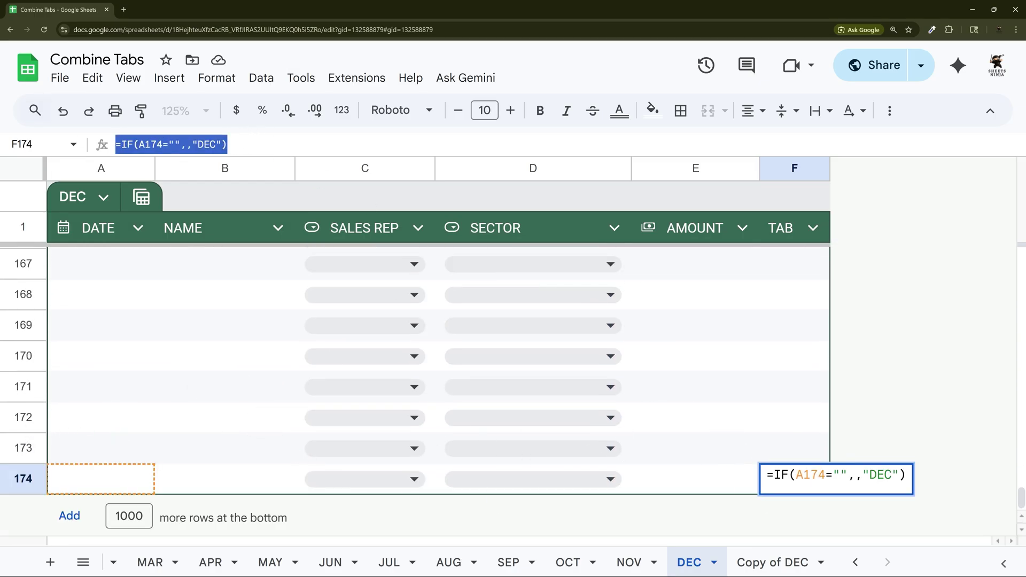
key(Escape)
On Copy of DEC, clear the TAB formulas in F3:F174, keeping F2's DEC formula.
click(759, 561)
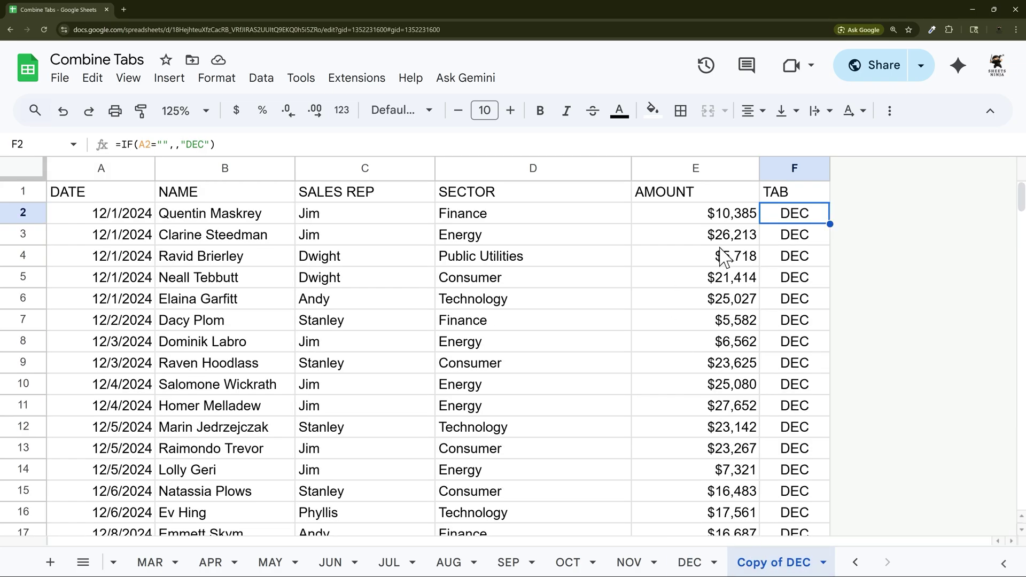
click(800, 239)
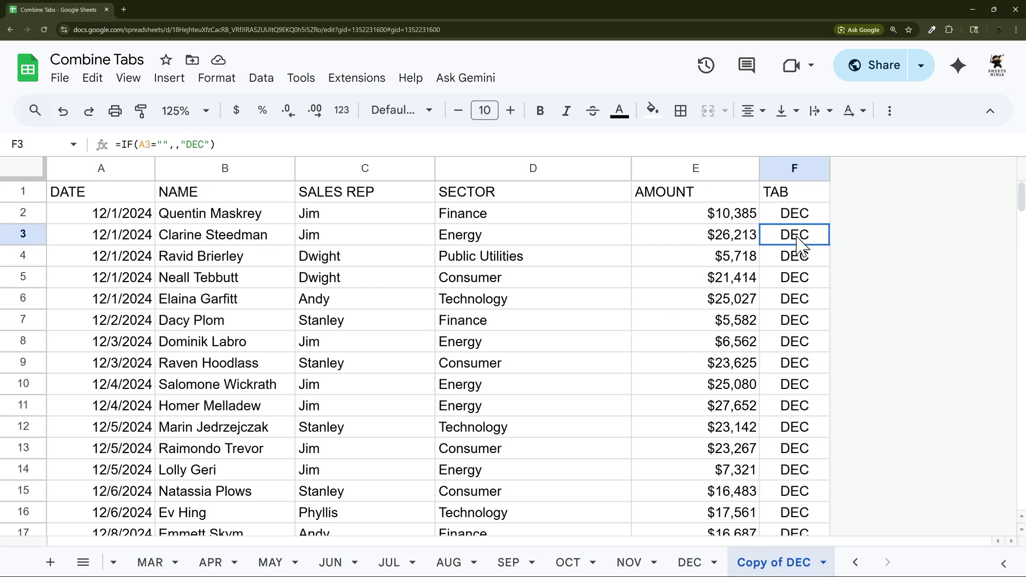
drag(800, 239, 821, 487)
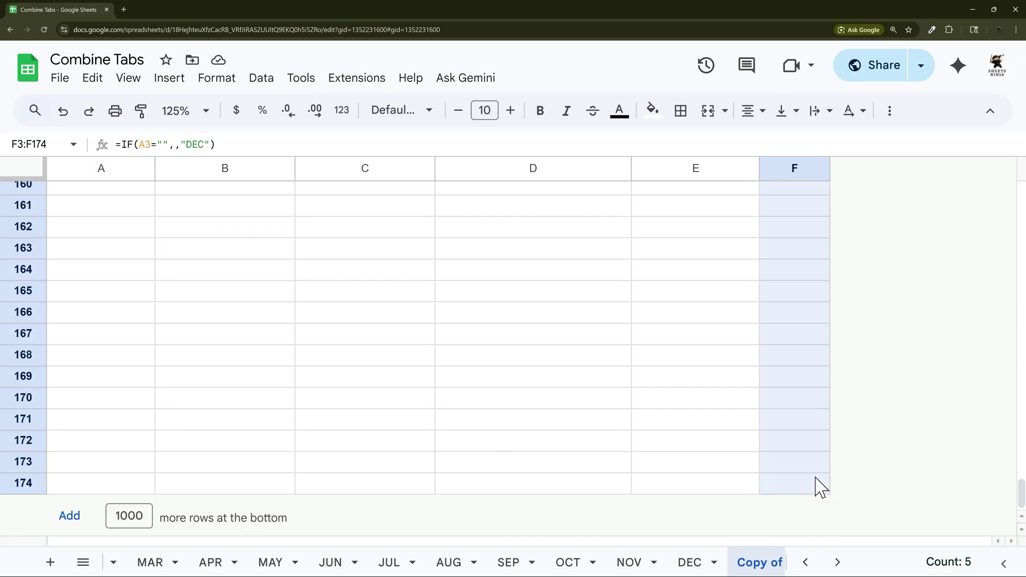
key(Delete)
scroll(804, 364, up, 20)
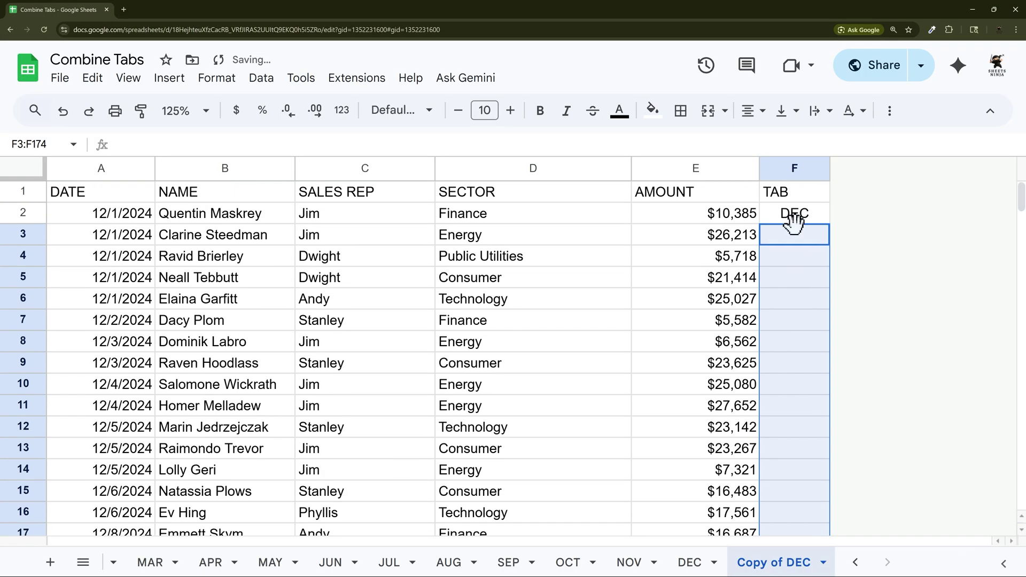
click(792, 213)
Change F2 to =arrayformula(IF(A2:A="",,"DEC")) so it covers all of column A.
click(123, 144)
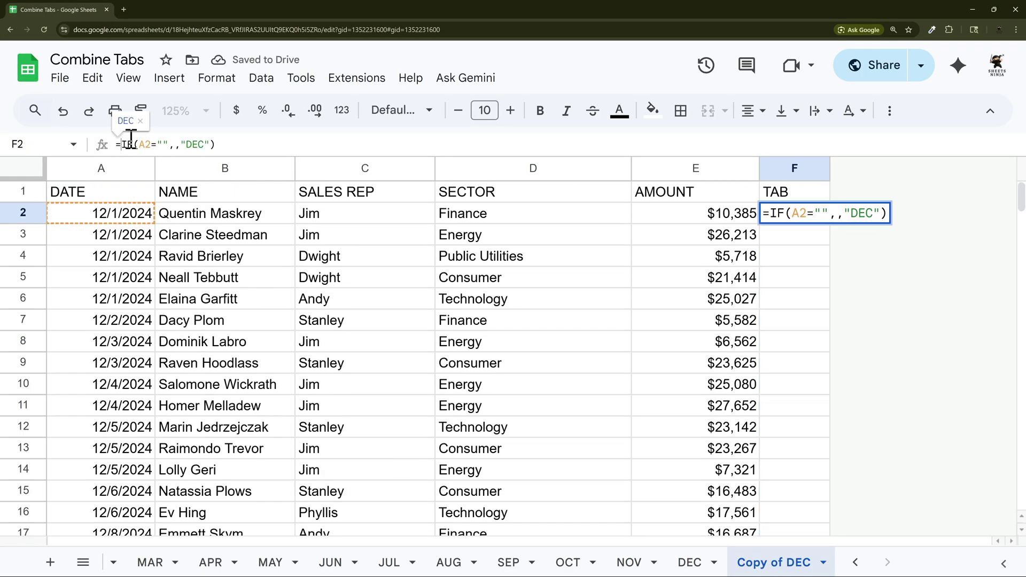
text(arrayformula)
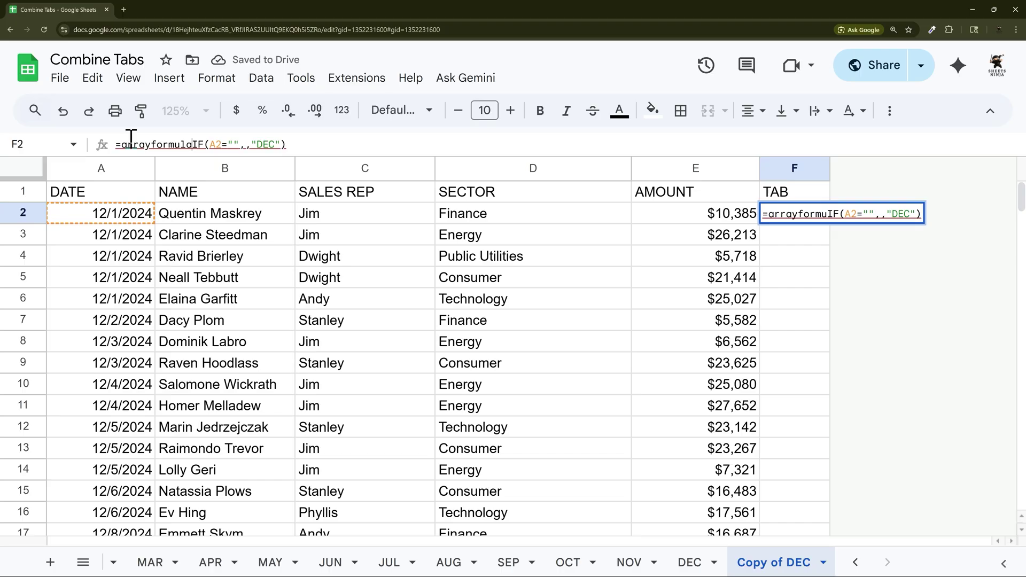
text(()
key(Right)
key(Right)
key(Right)
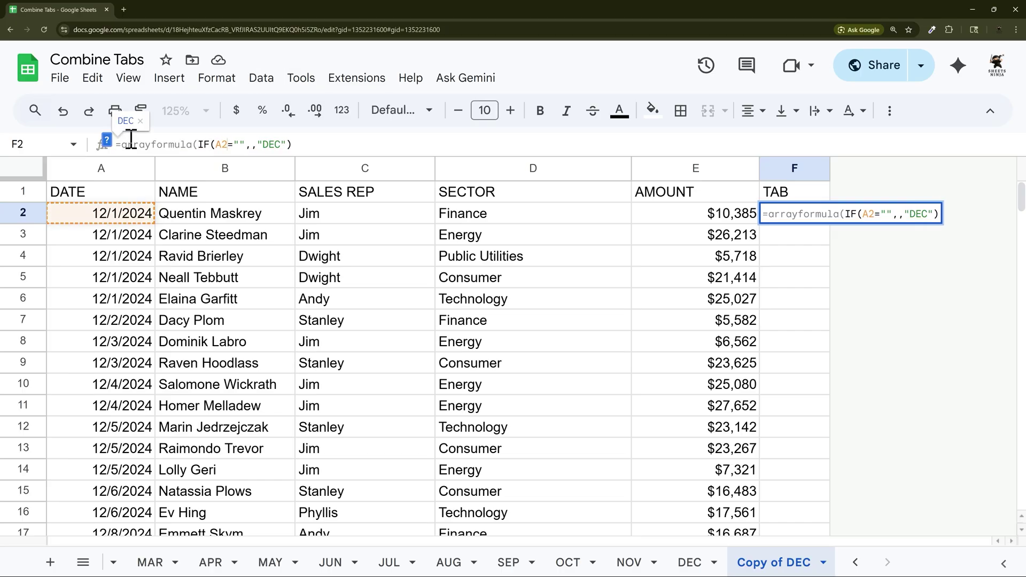
text(:A)
key(End)
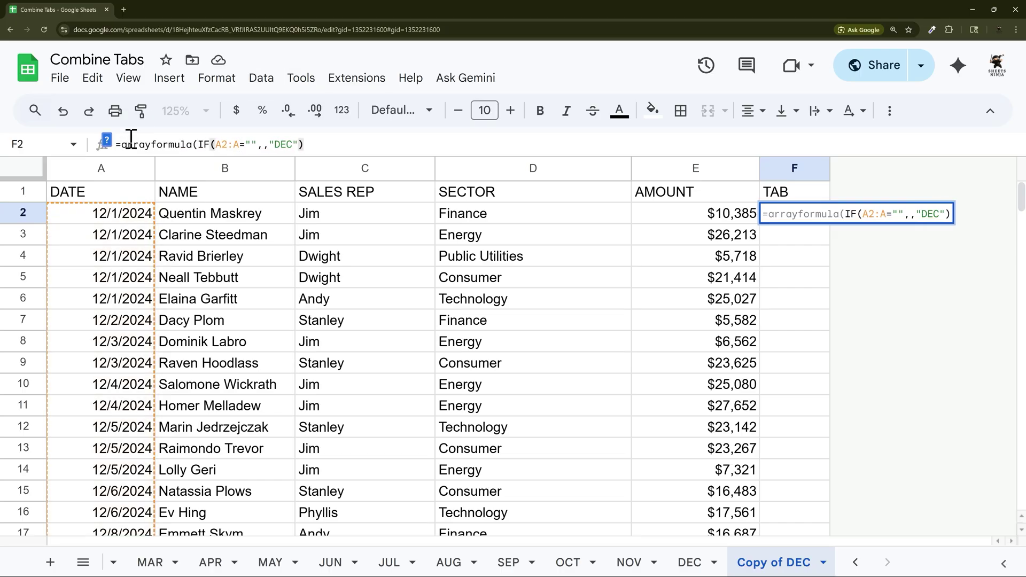
key(Return)
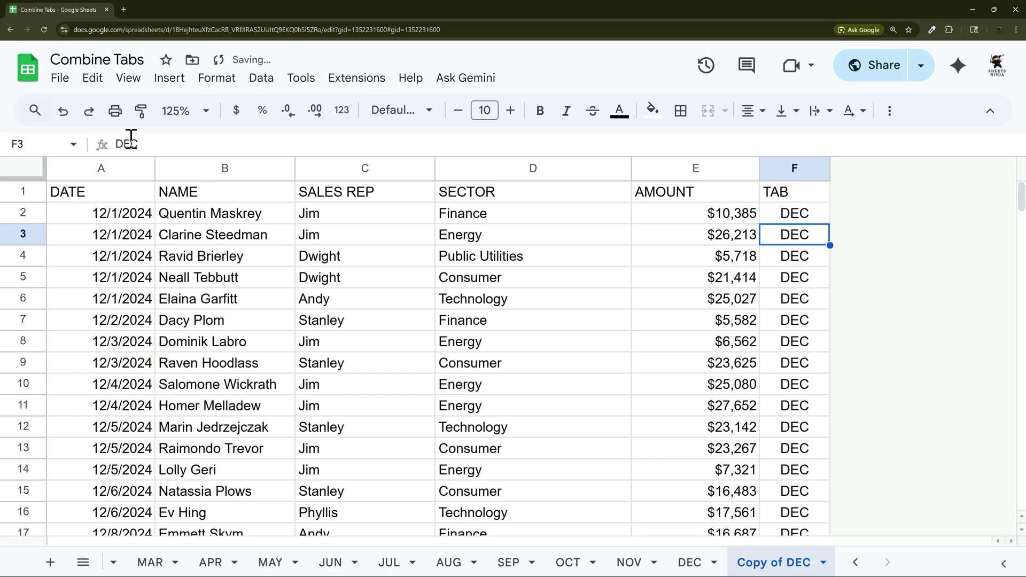
Review the DEC label in F2's new formula, then check the DEC labels through row 74.
click(811, 220)
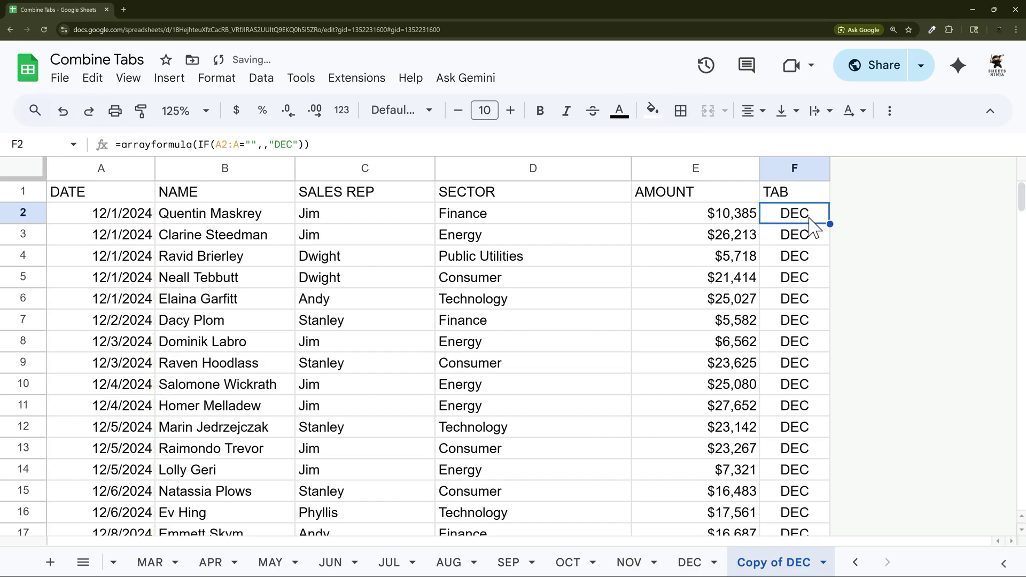
click(279, 144)
drag(268, 143, 301, 144)
key(Escape)
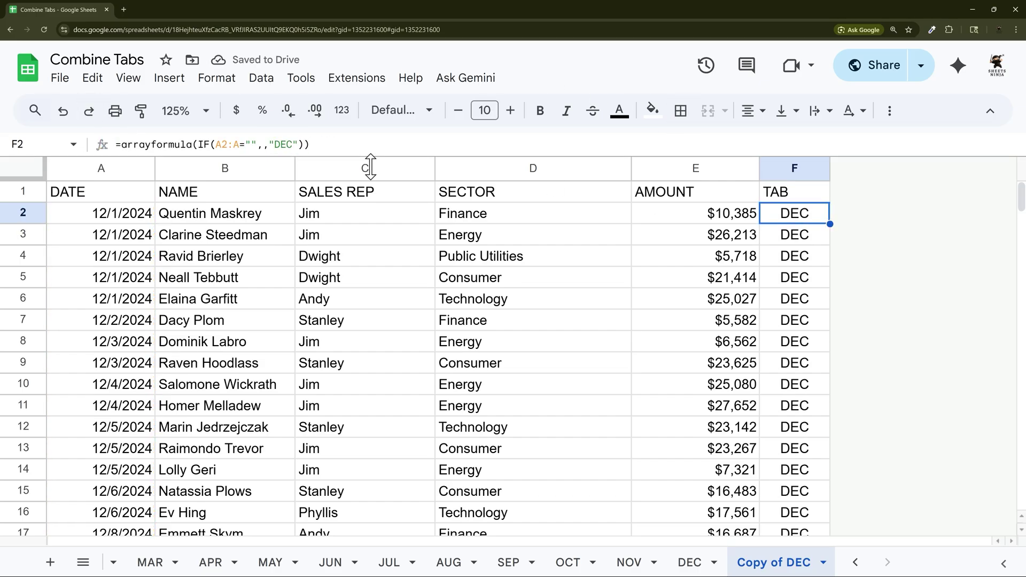
scroll(585, 244, down, 20)
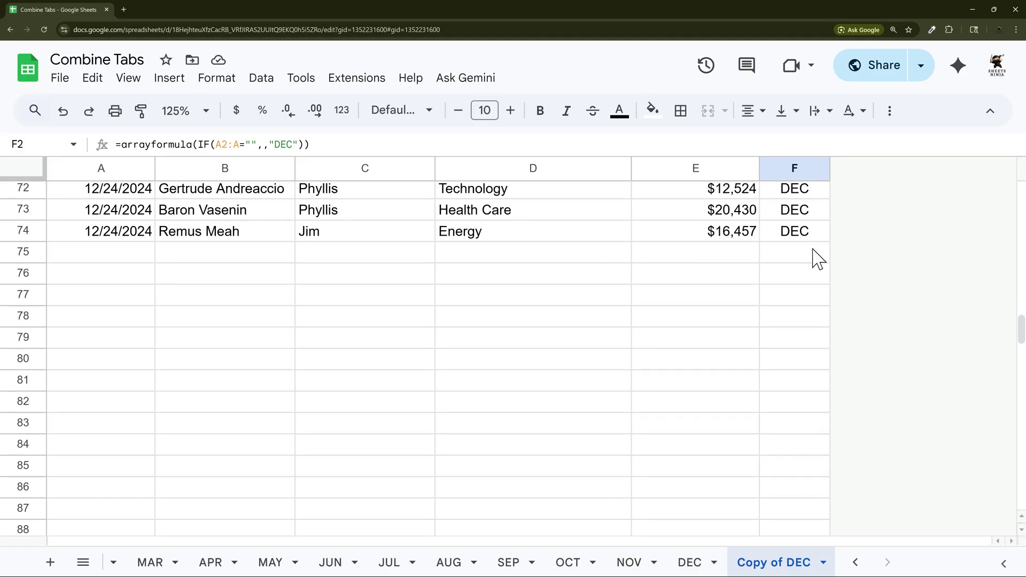
Confirm F74 shows DEC while TAB cells F75 and F76 are still empty.
click(799, 236)
click(761, 259)
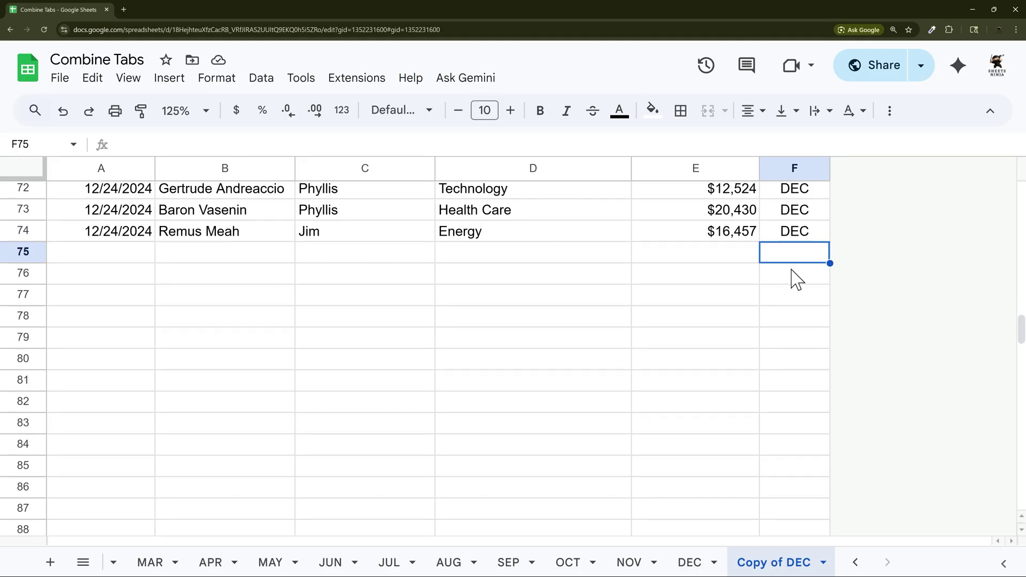
click(795, 280)
double_click(770, 252)
double_click(804, 277)
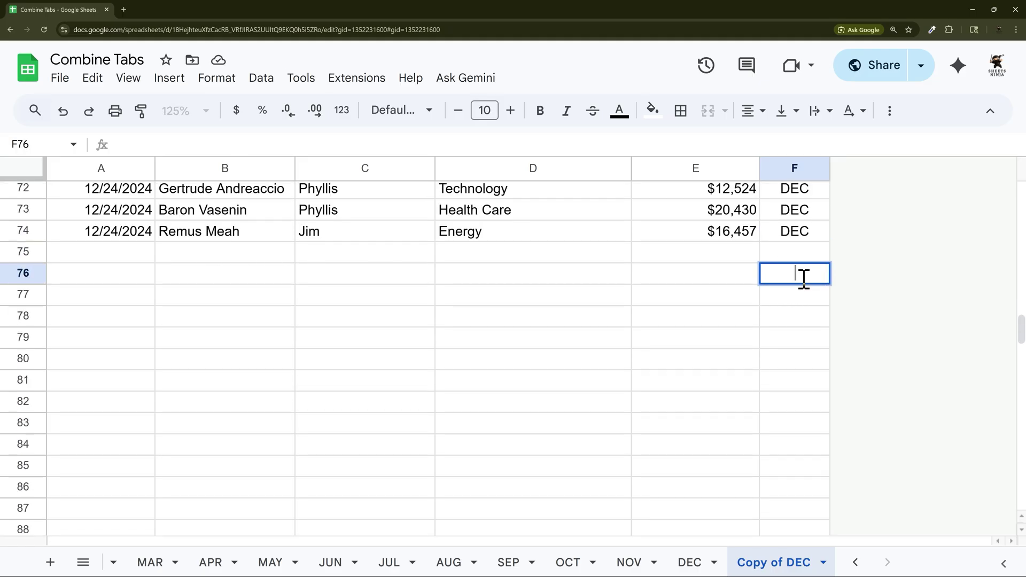
Enter the test date 12/25/2024 in A75 and verify F75 automatically shows DEC.
click(140, 259)
text(12/25/2024)
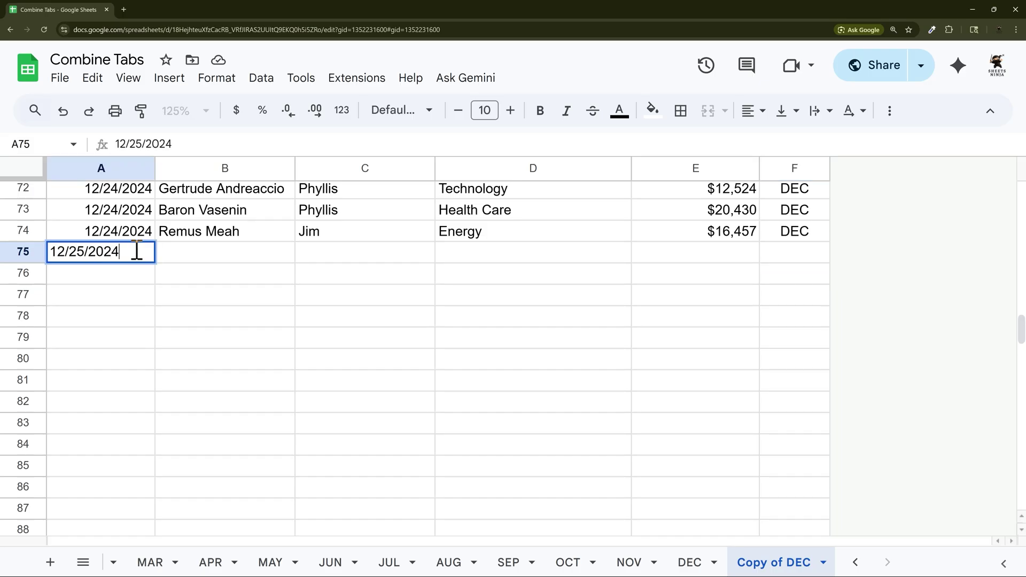
key(Return)
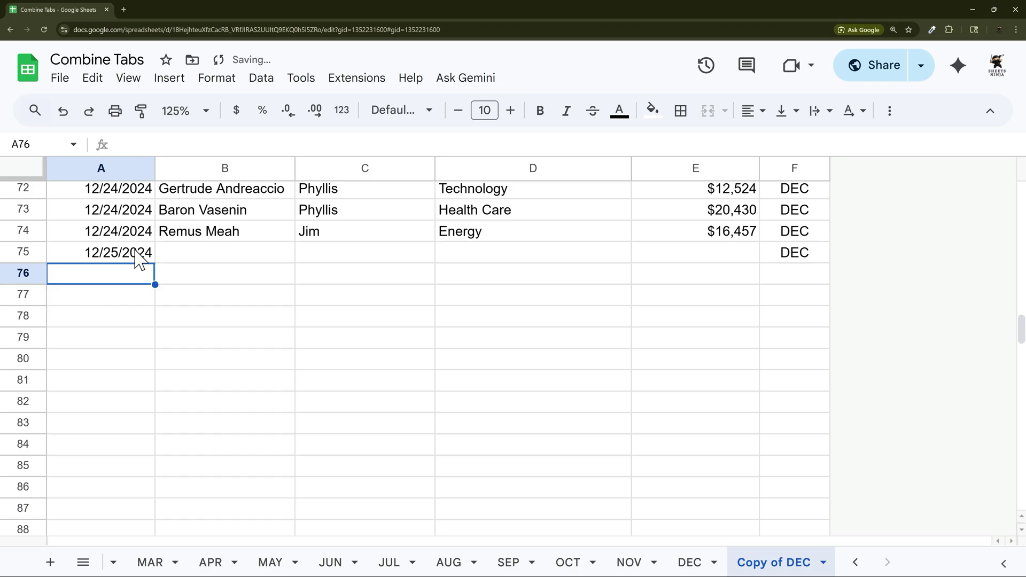
click(783, 253)
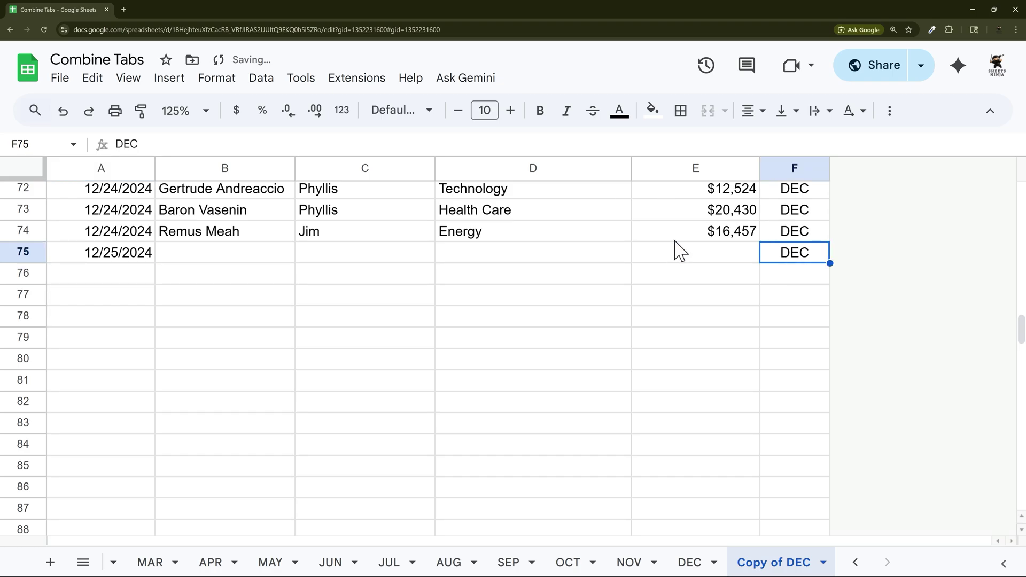
scroll(629, 414, up, 20)
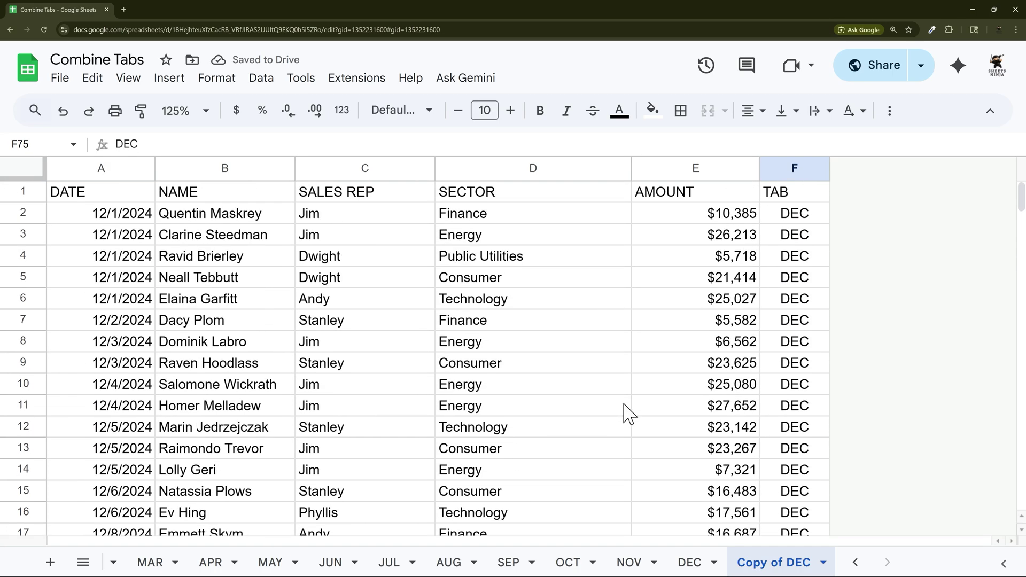
Delete the Copy of DEC test sheet.
right_click(780, 570)
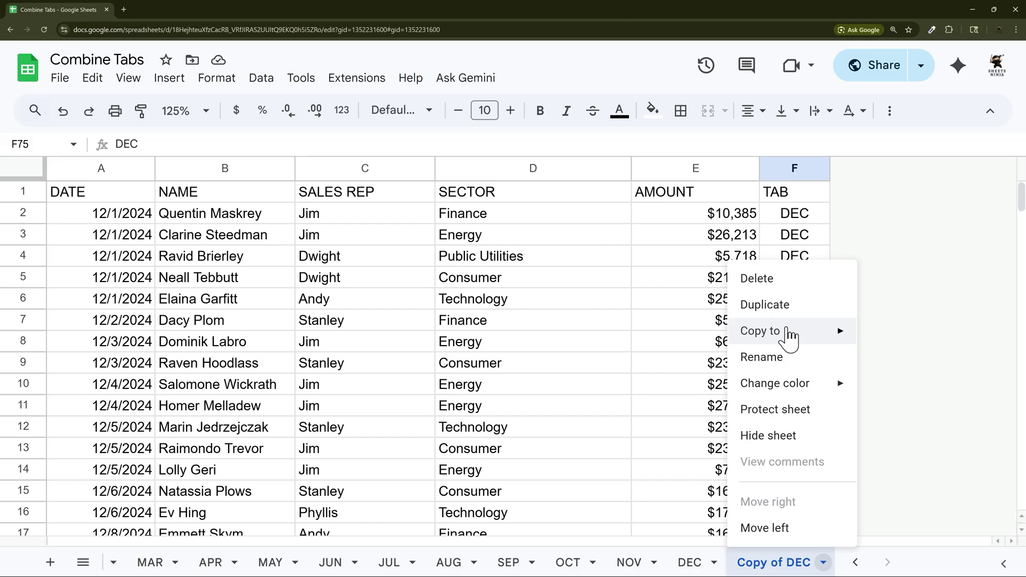
click(776, 279)
click(701, 354)
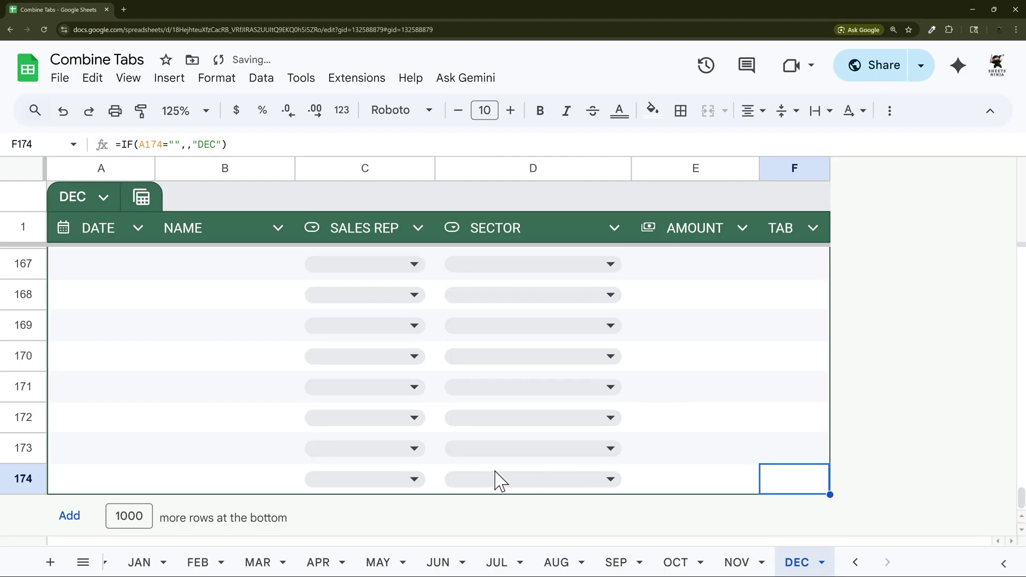
Return to the DATABASE sheet to view its TAB column.
click(857, 564)
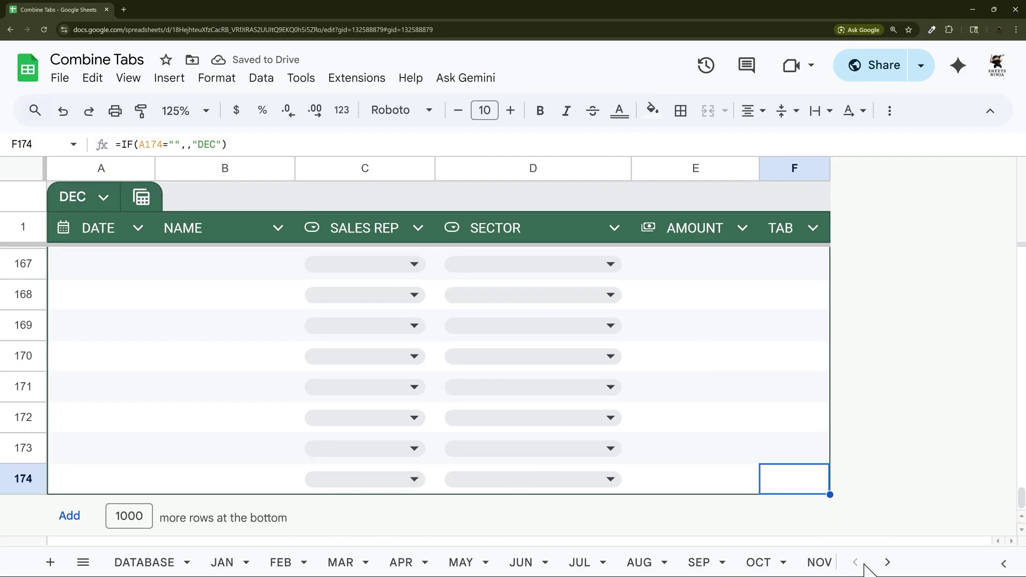
click(475, 568)
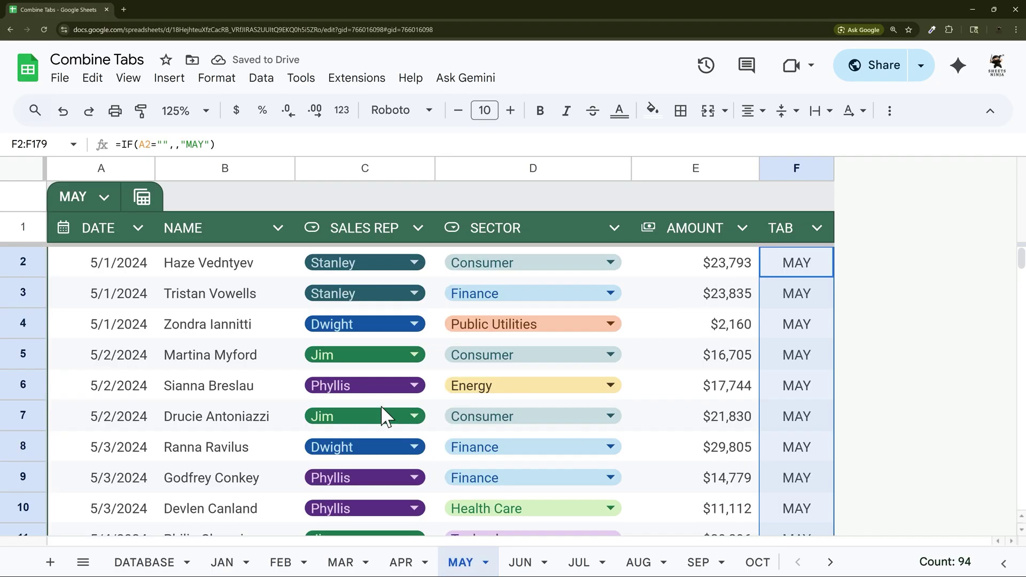
click(168, 562)
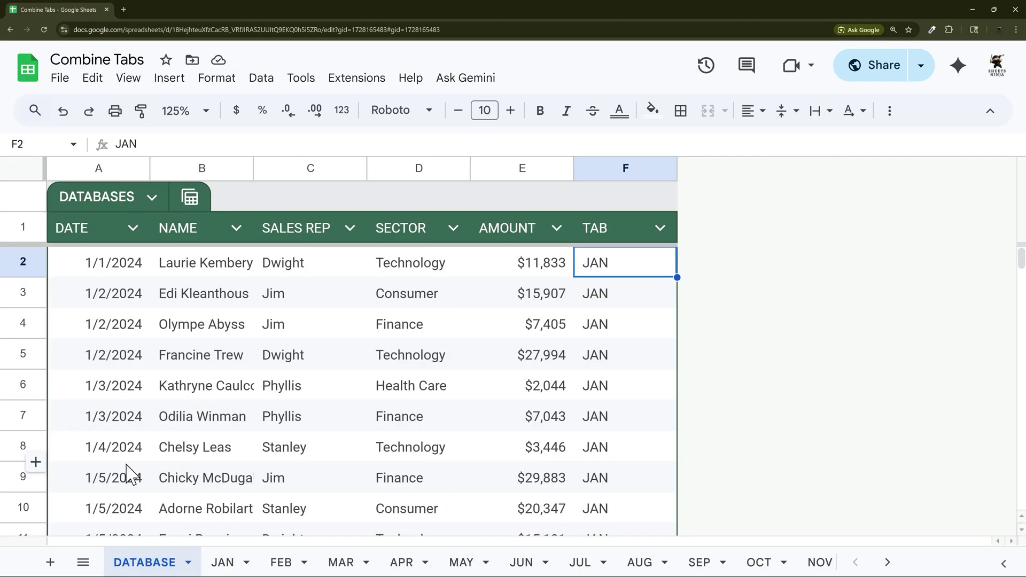
click(127, 263)
double_click(166, 145)
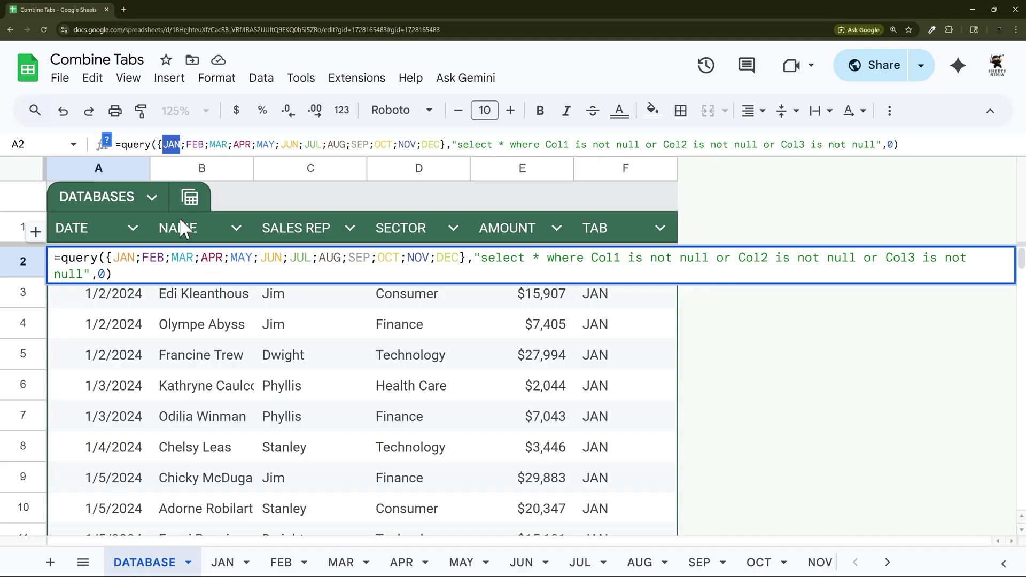
key(Escape)
scroll(381, 320, down, 20)
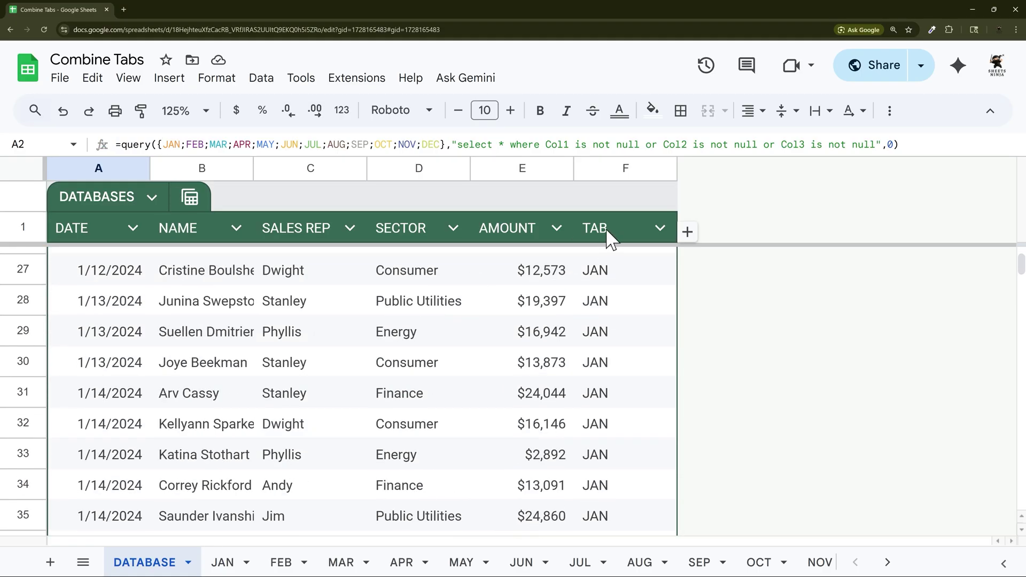
scroll(606, 286, down, 15)
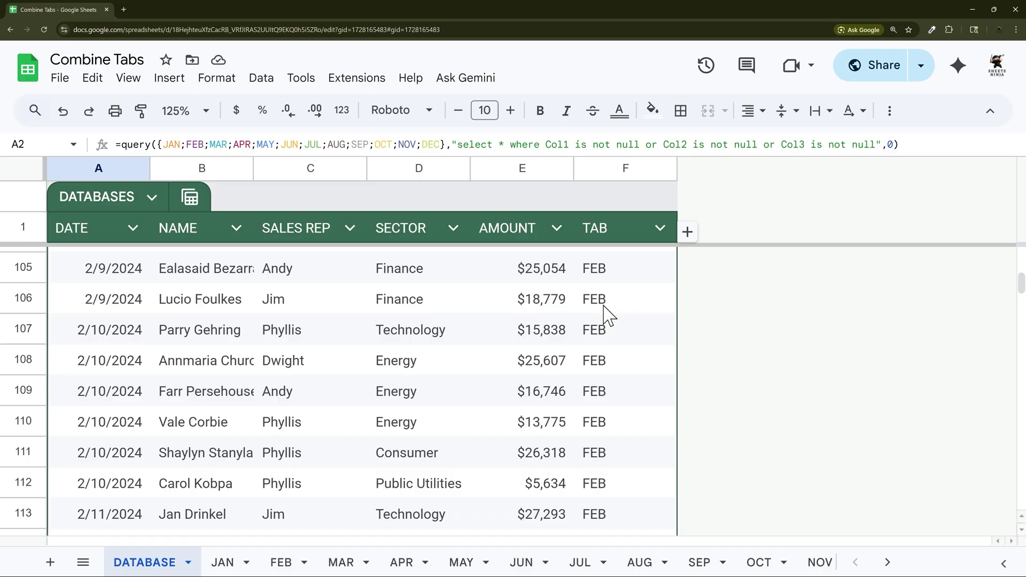
click(605, 307)
scroll(604, 352, down, 19)
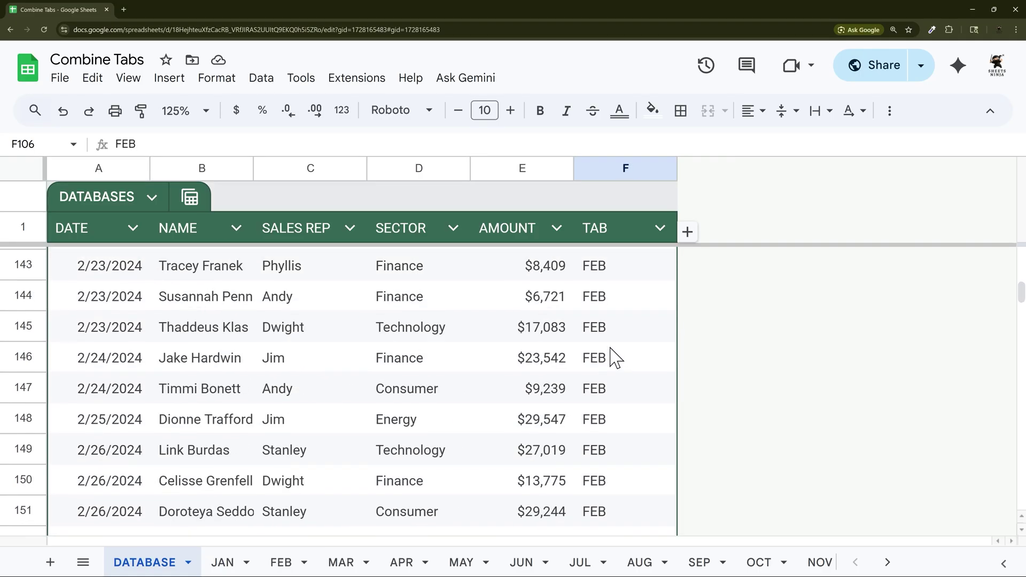
scroll(612, 342, down, 1)
click(607, 304)
scroll(600, 321, down, 3)
click(118, 279)
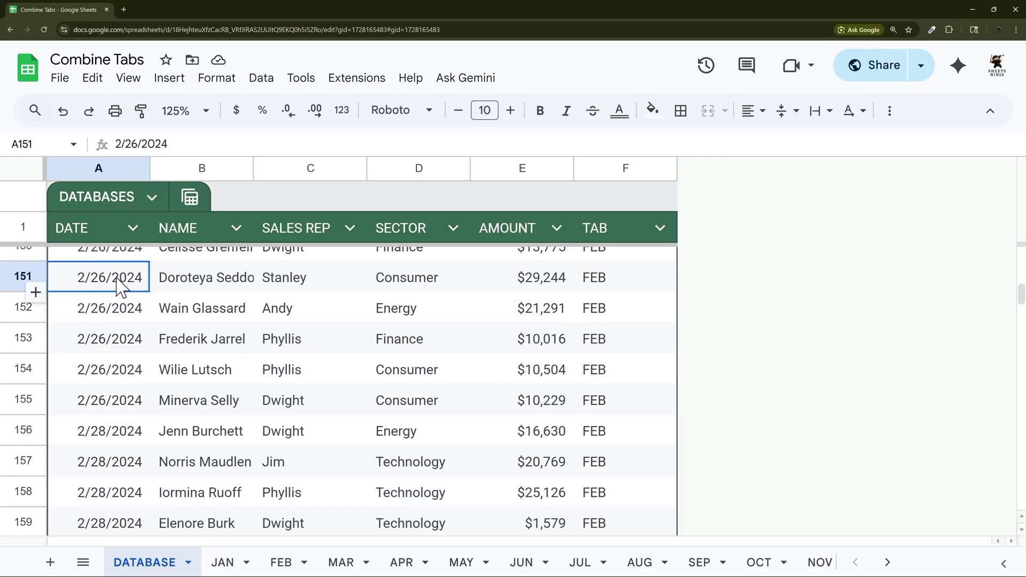
key(shift+Down)
key(shift+Down)
key(shift+Down)
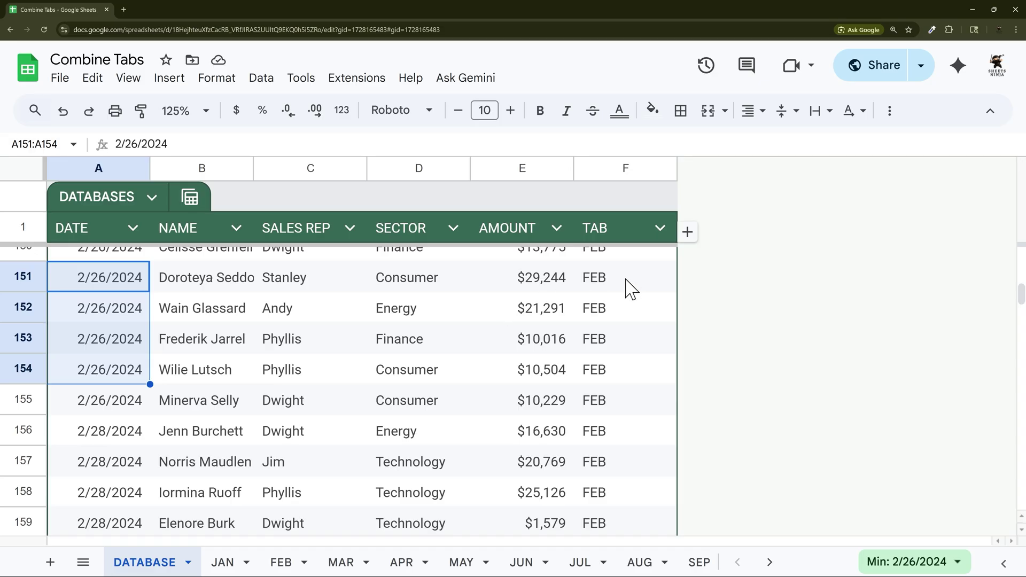
drag(627, 286, 624, 396)
scroll(616, 335, down, 7)
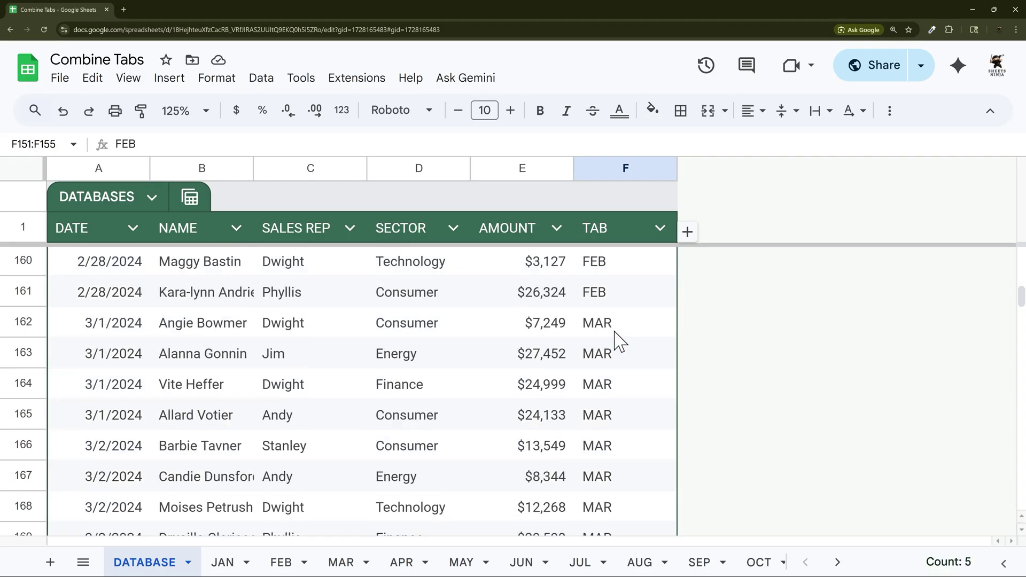
scroll(620, 340, down, 15)
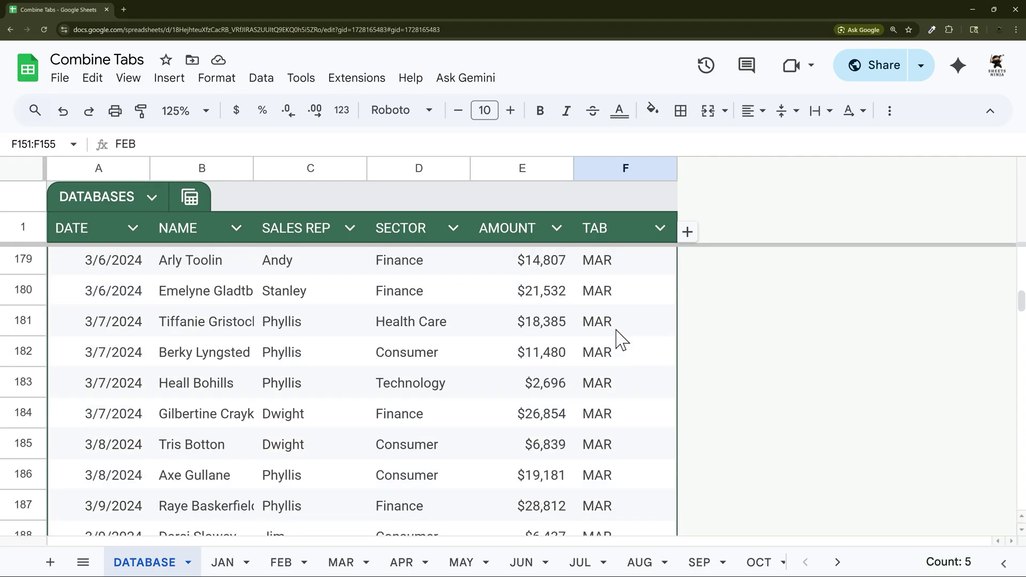
scroll(625, 337, down, 20)
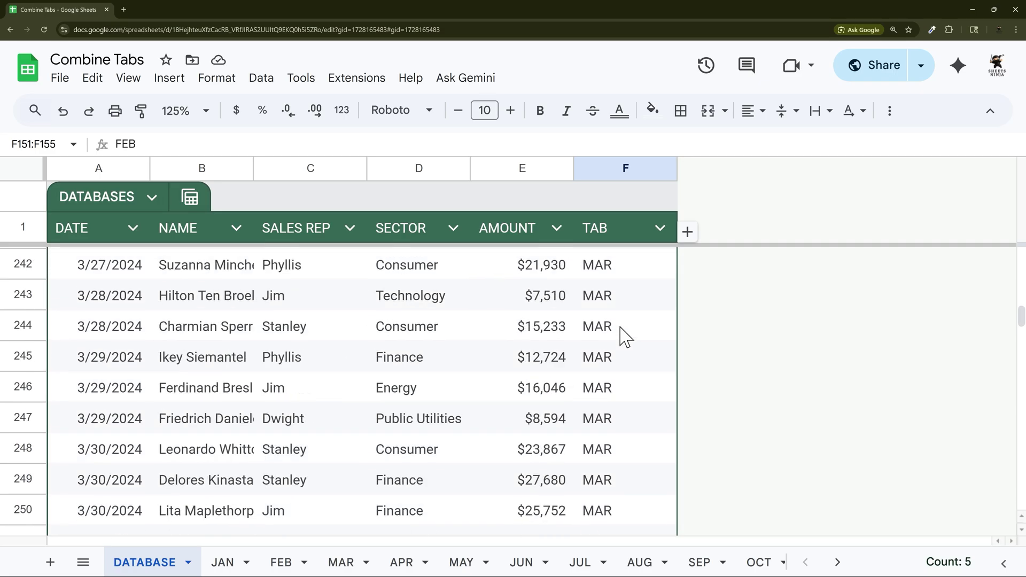
scroll(612, 342, down, 20)
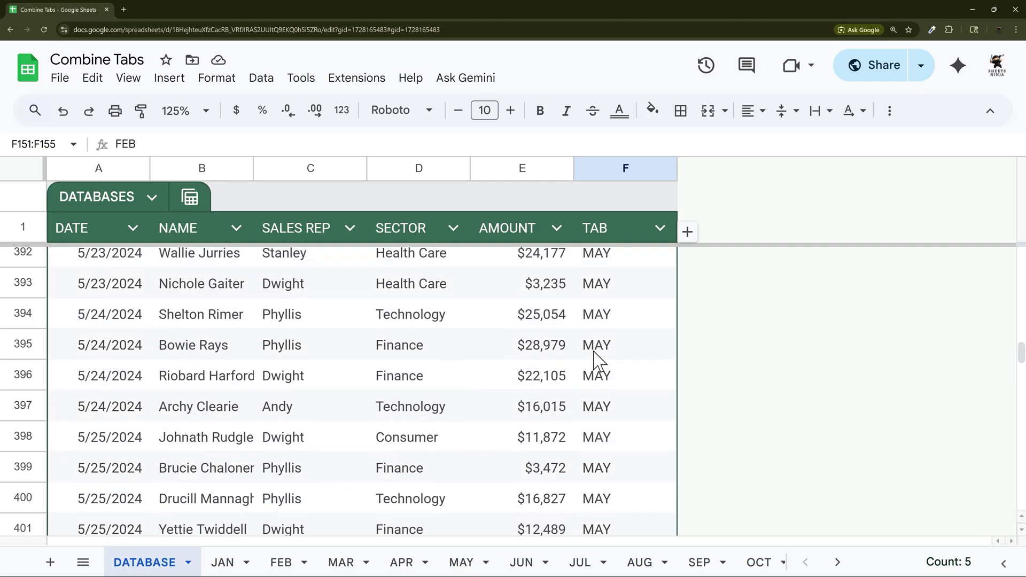
scroll(380, 406, up, 14)
scroll(380, 407, up, 20)
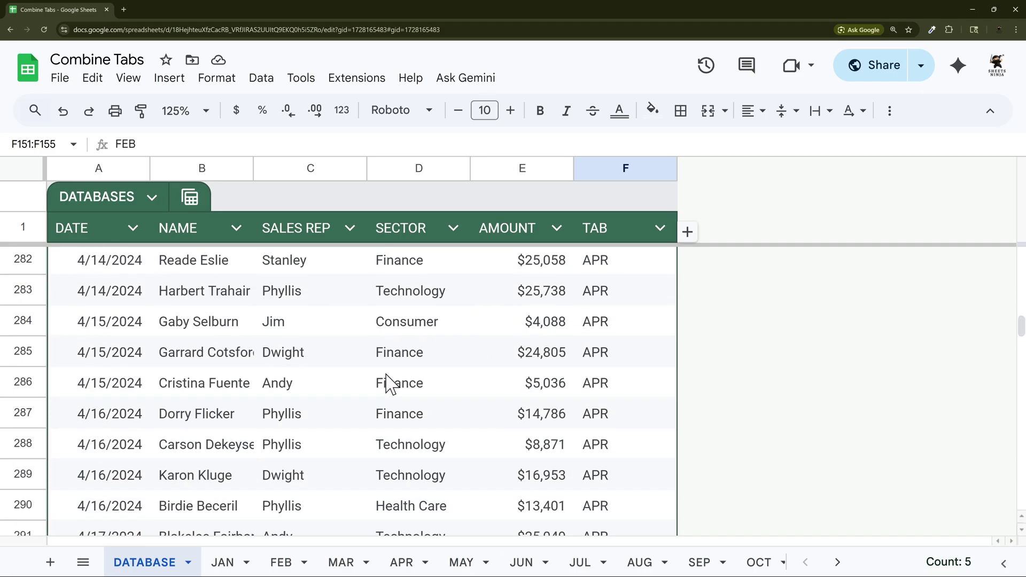
scroll(415, 353, up, 7)
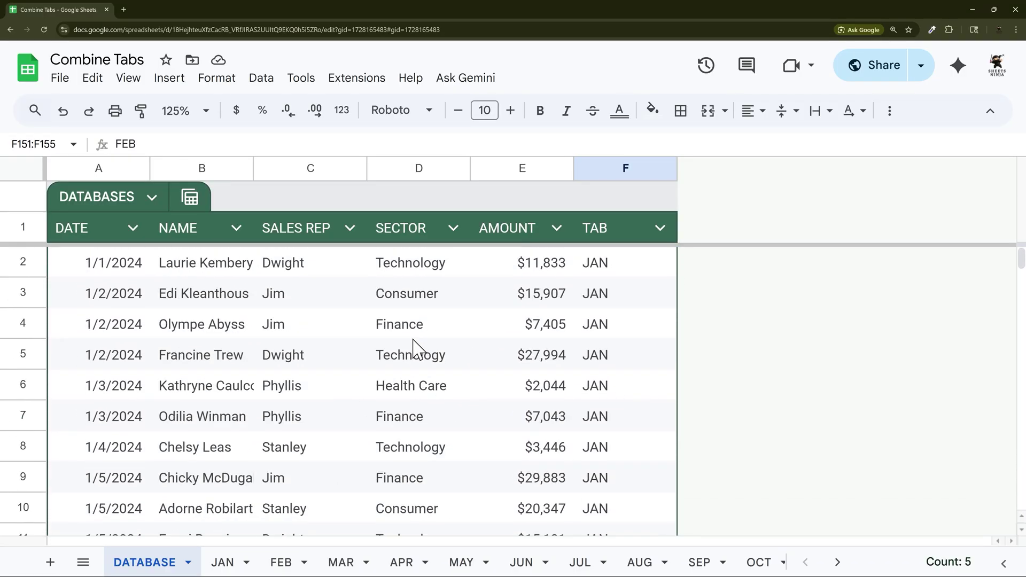